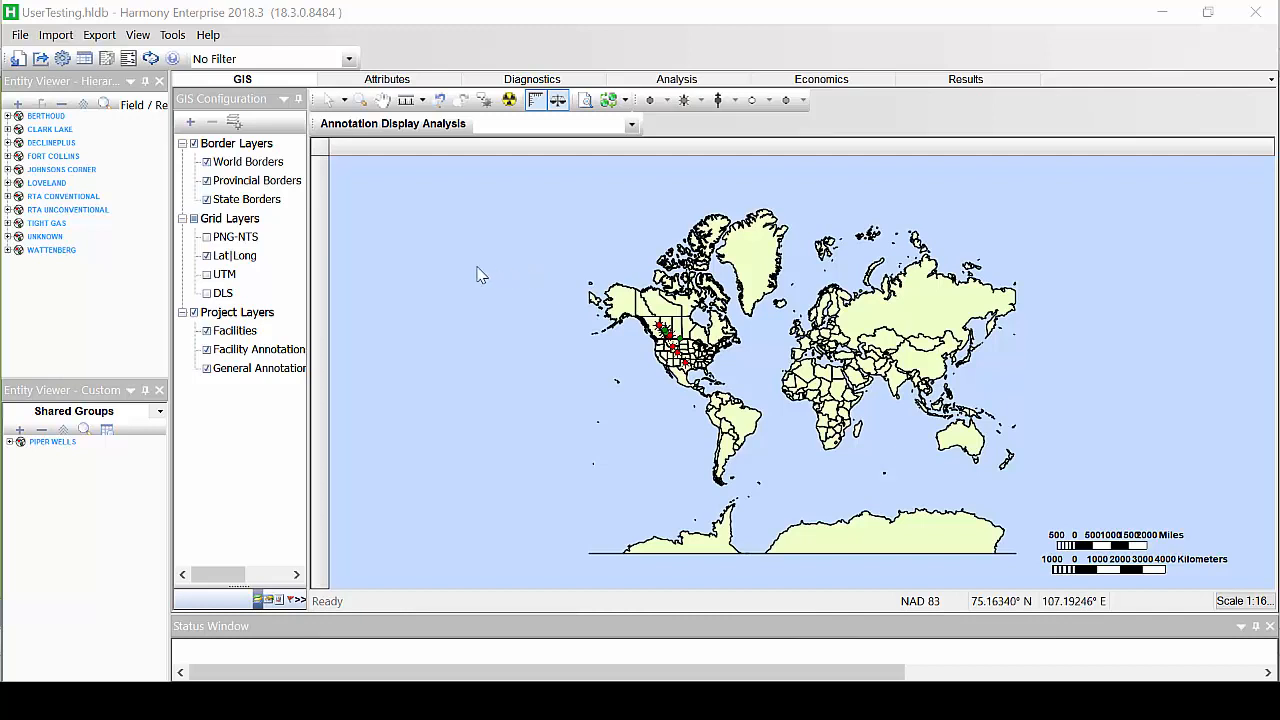
Expand the PIPER WELLS shared group, start an export to Piper, and proceed past the wizard's welcome page.
{"action": "left_click", "coordinate": [10, 441]}
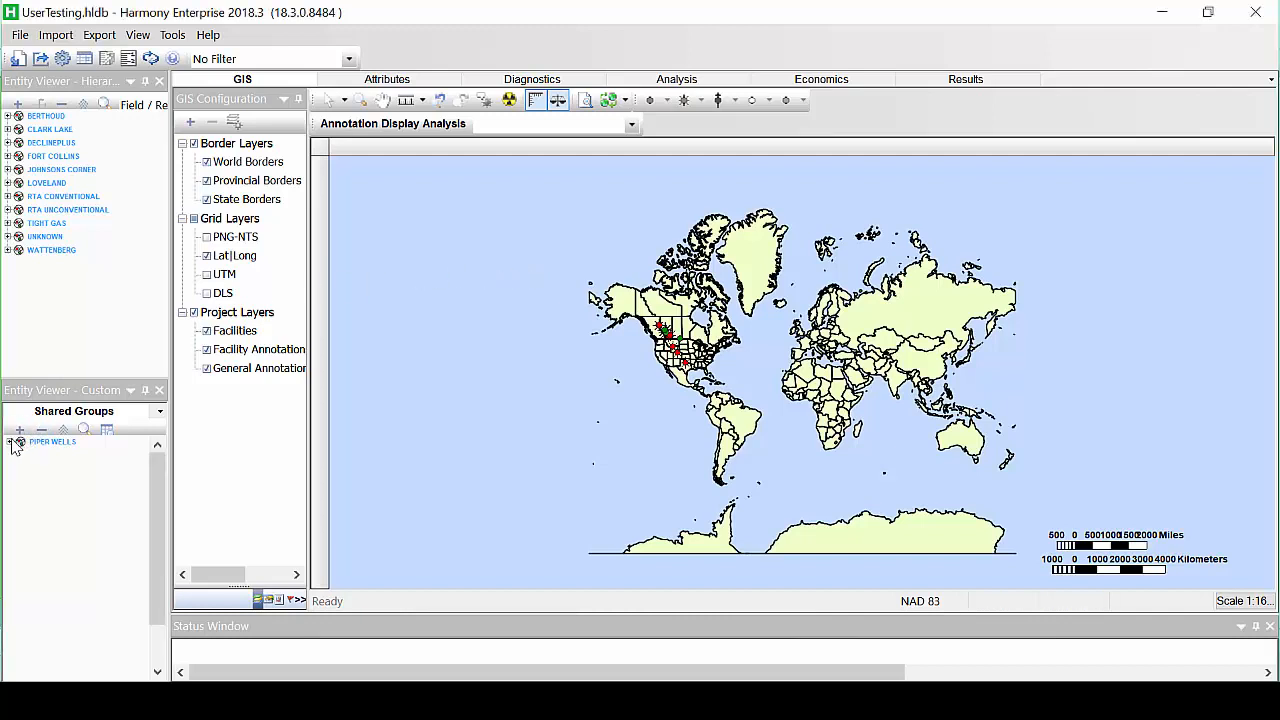
{"action": "mouse_move", "coordinate": [163, 485]}
{"action": "left_mouse_down"}
{"action": "mouse_move", "coordinate": [160, 568]}
{"action": "mouse_move", "coordinate": [158, 465]}
{"action": "left_mouse_up"}
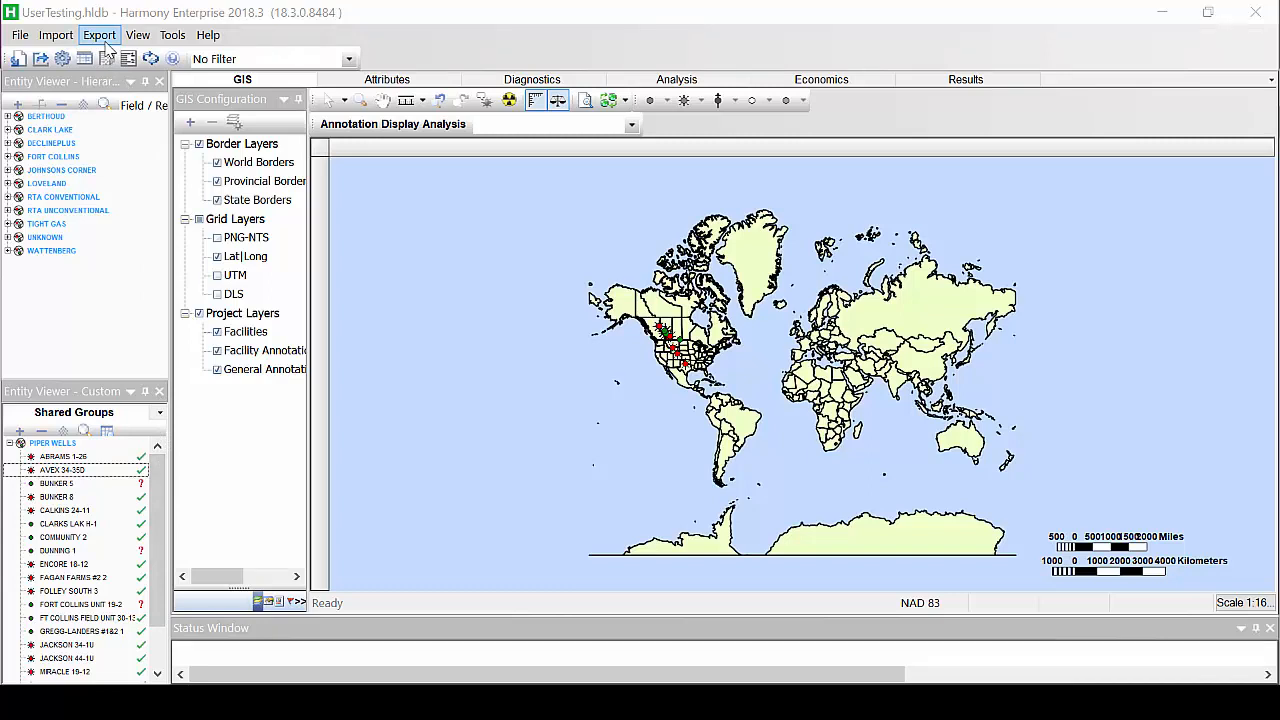
{"action": "left_click", "coordinate": [107, 46]}
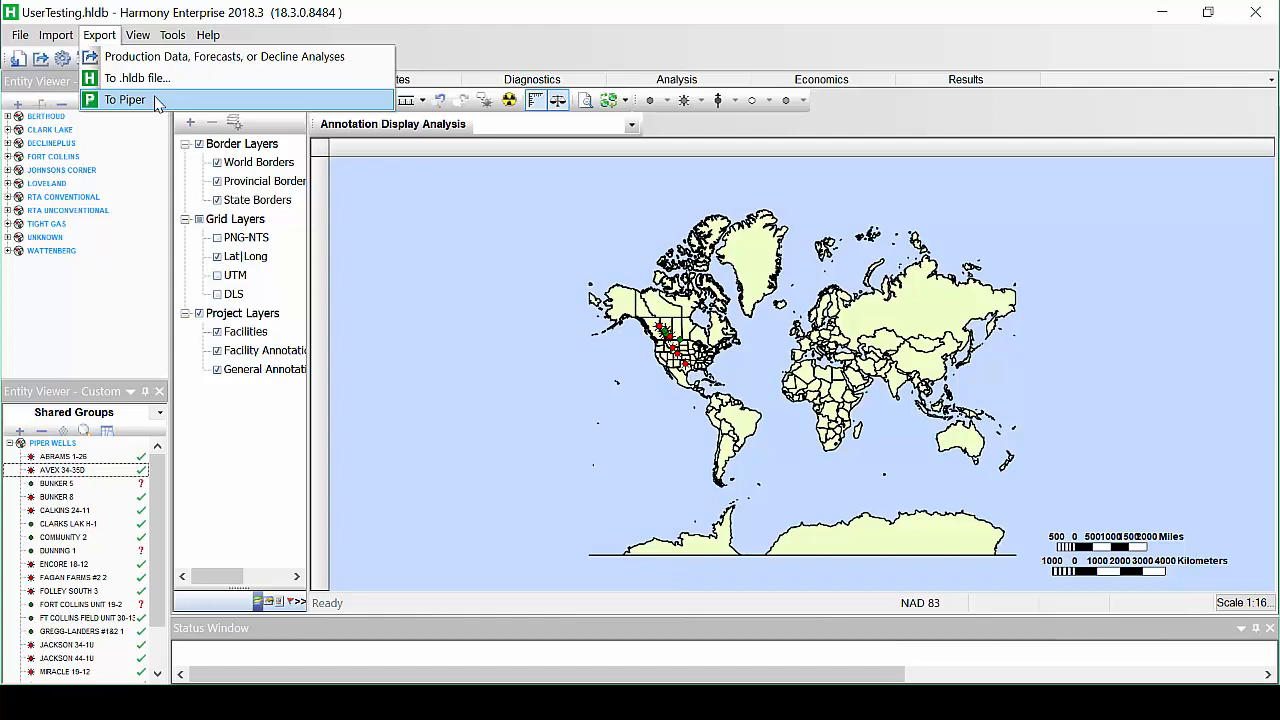
{"action": "left_click", "coordinate": [125, 100]}
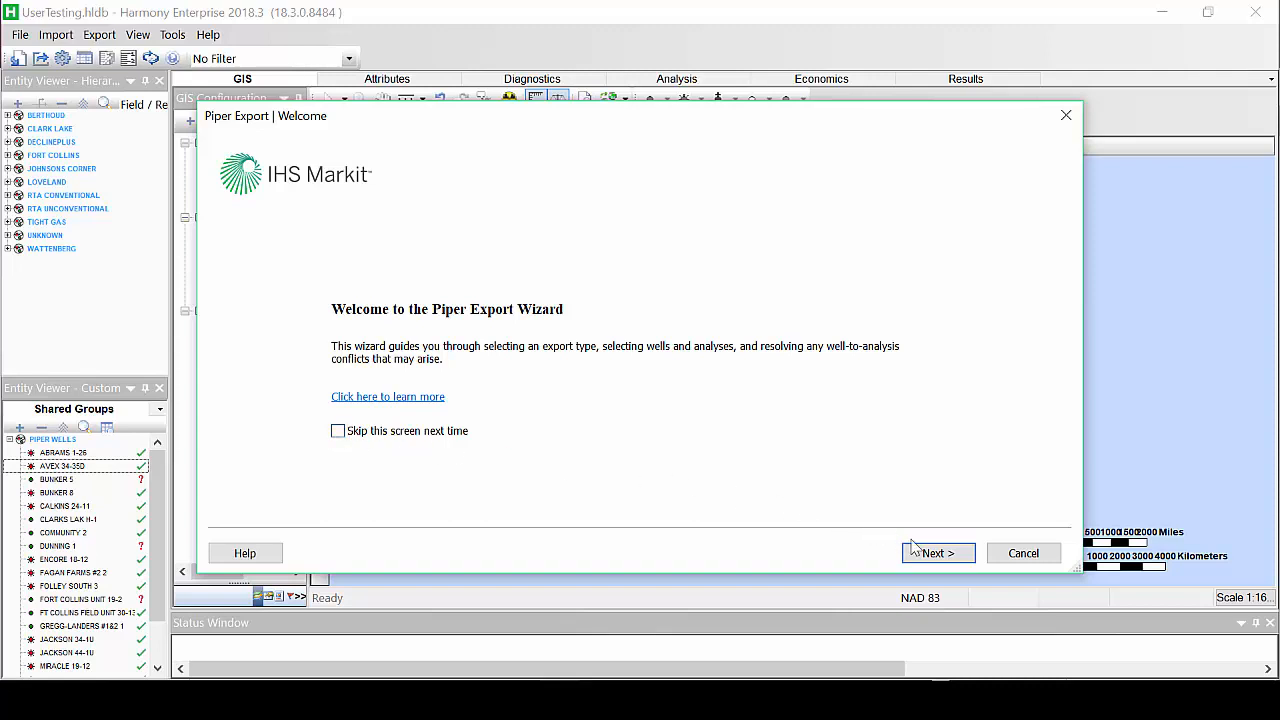
{"action": "left_click", "coordinate": [950, 560]}
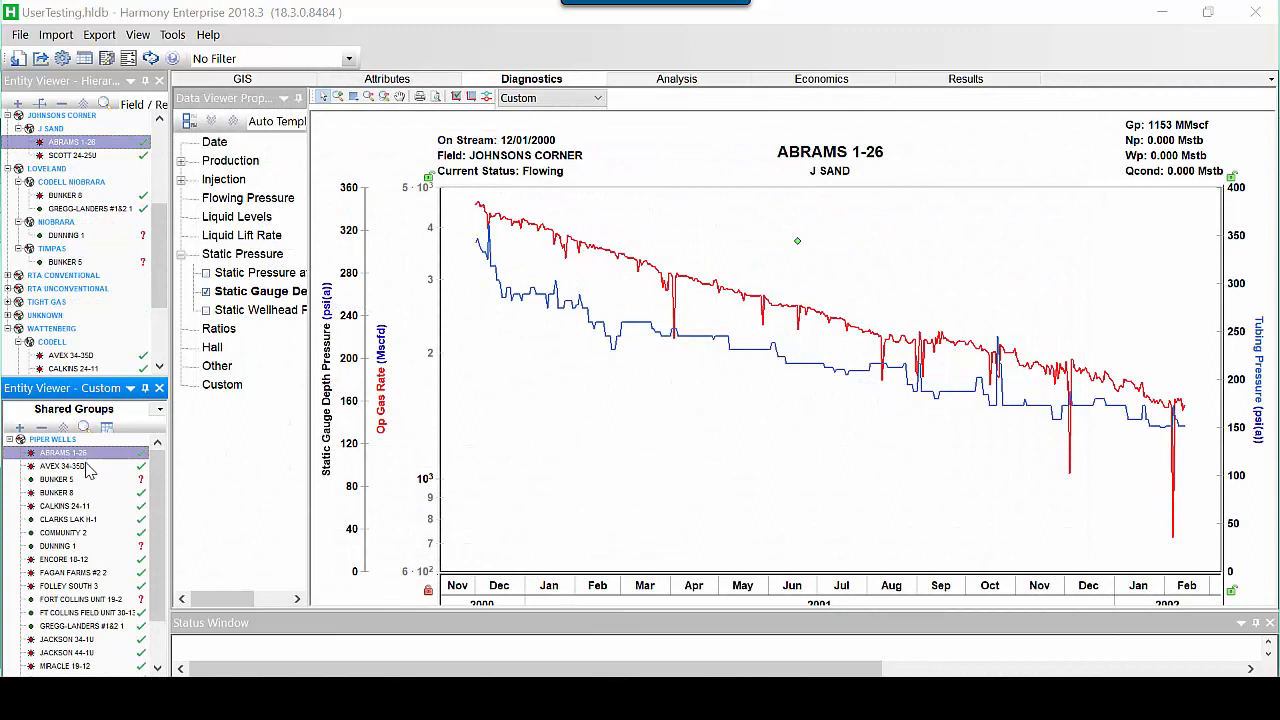
View the diagnostics plots of AVEX 34-35D, BUNKER 5 and BUNKER 8, then of ABRAMS 1-26 through BUNKER 8 combined.
{"action": "left_click", "coordinate": [86, 467]}
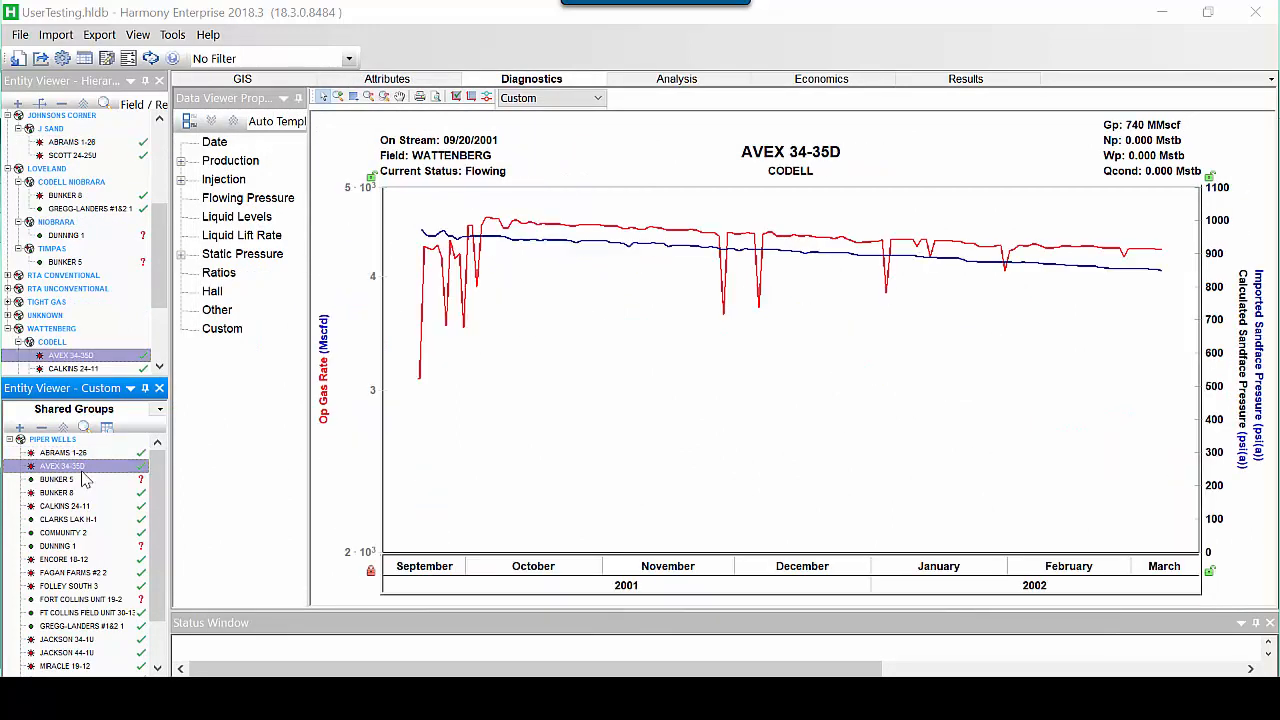
{"action": "left_click", "coordinate": [85, 482]}
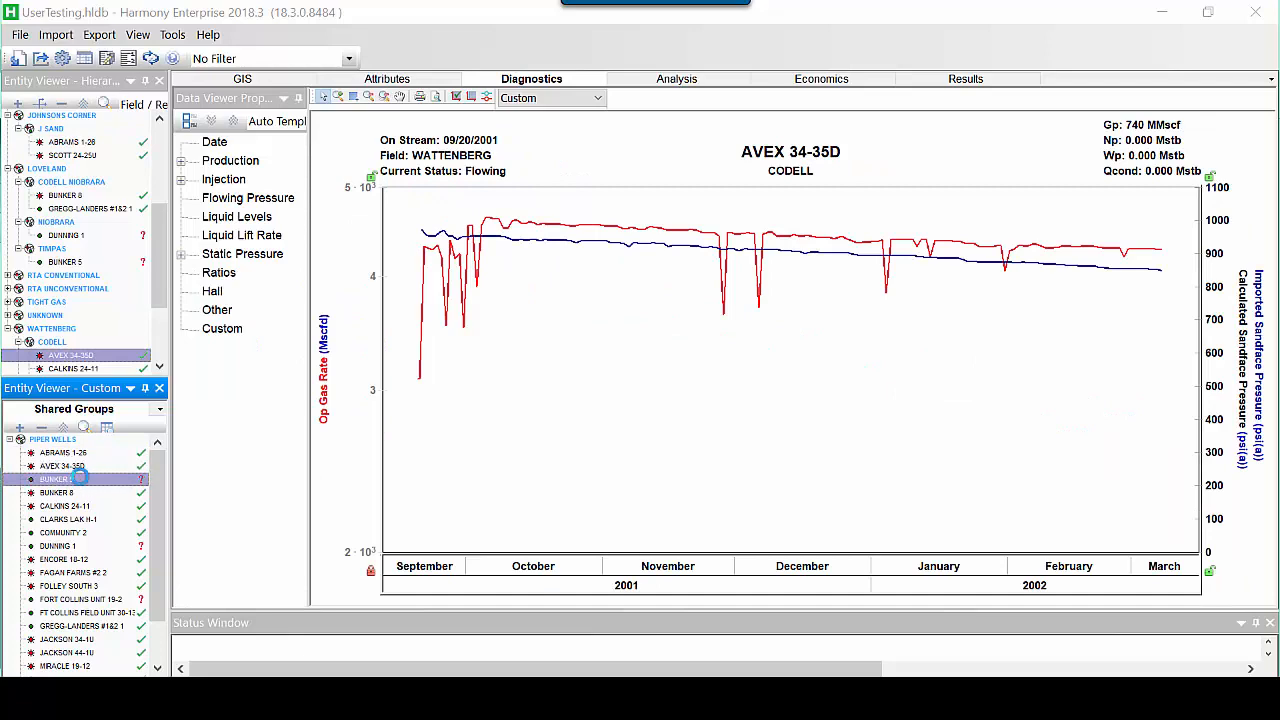
{"action": "left_click", "coordinate": [85, 494]}
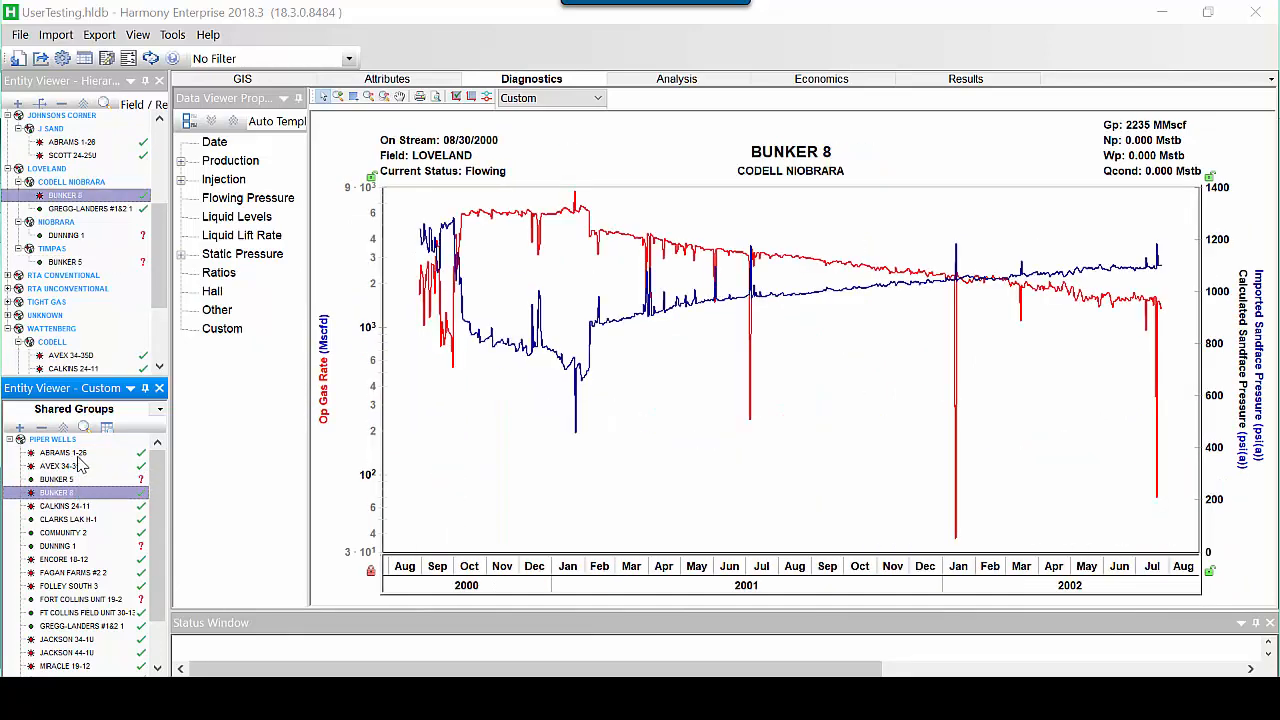
{"action": "left_click", "coordinate": [77, 455], "text": "shift"}
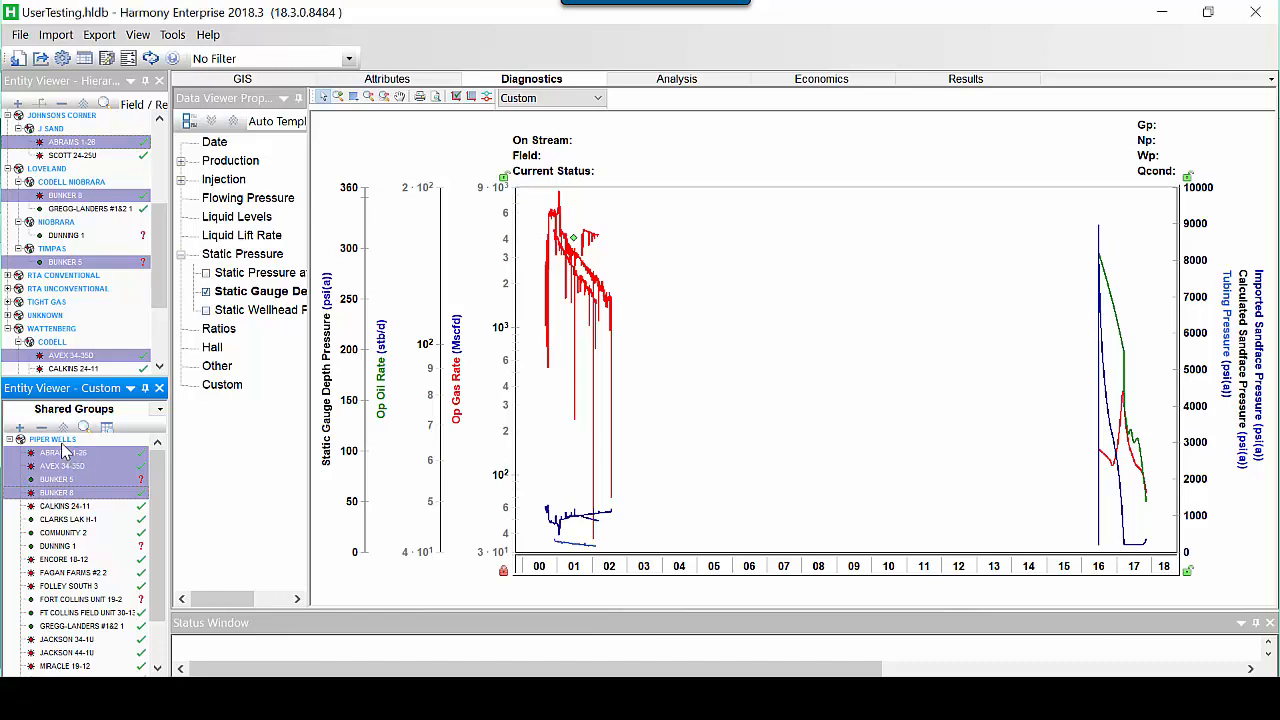
Select all constituent wells of the PIPER WELLS shared group.
{"action": "left_click", "coordinate": [60, 440]}
{"action": "right_click", "coordinate": [60, 440]}
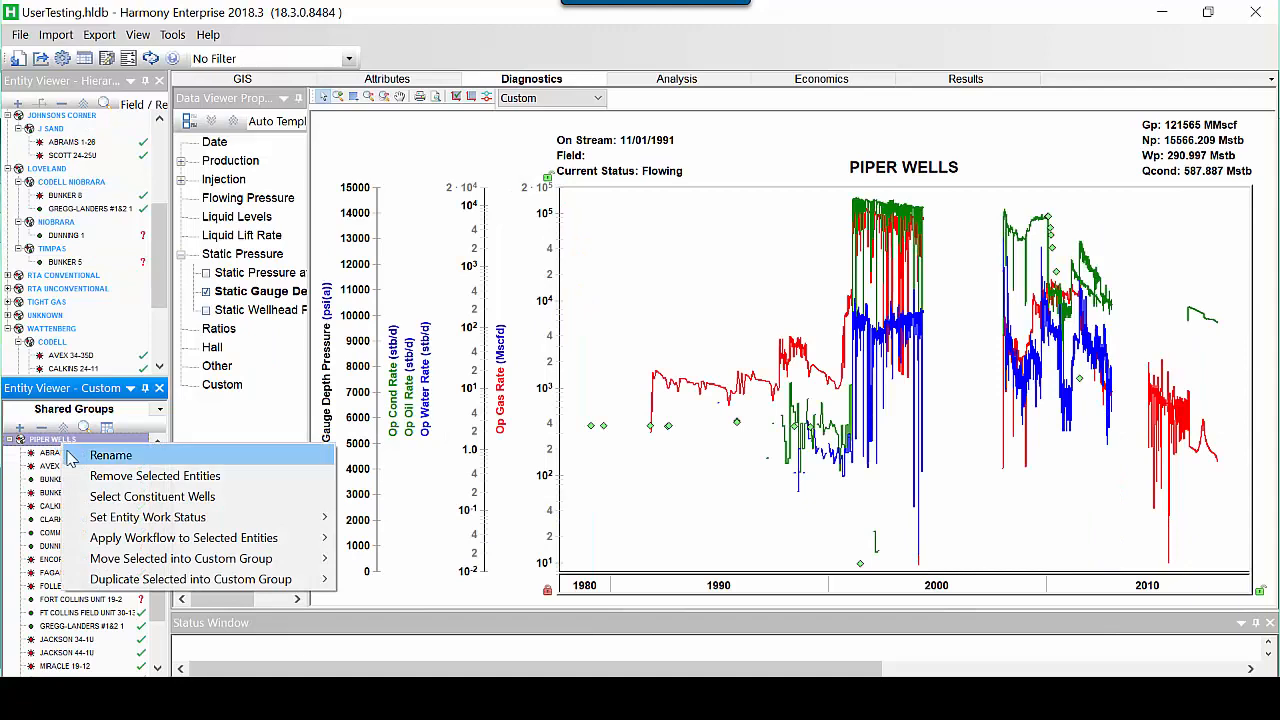
{"action": "left_click", "coordinate": [80, 498]}
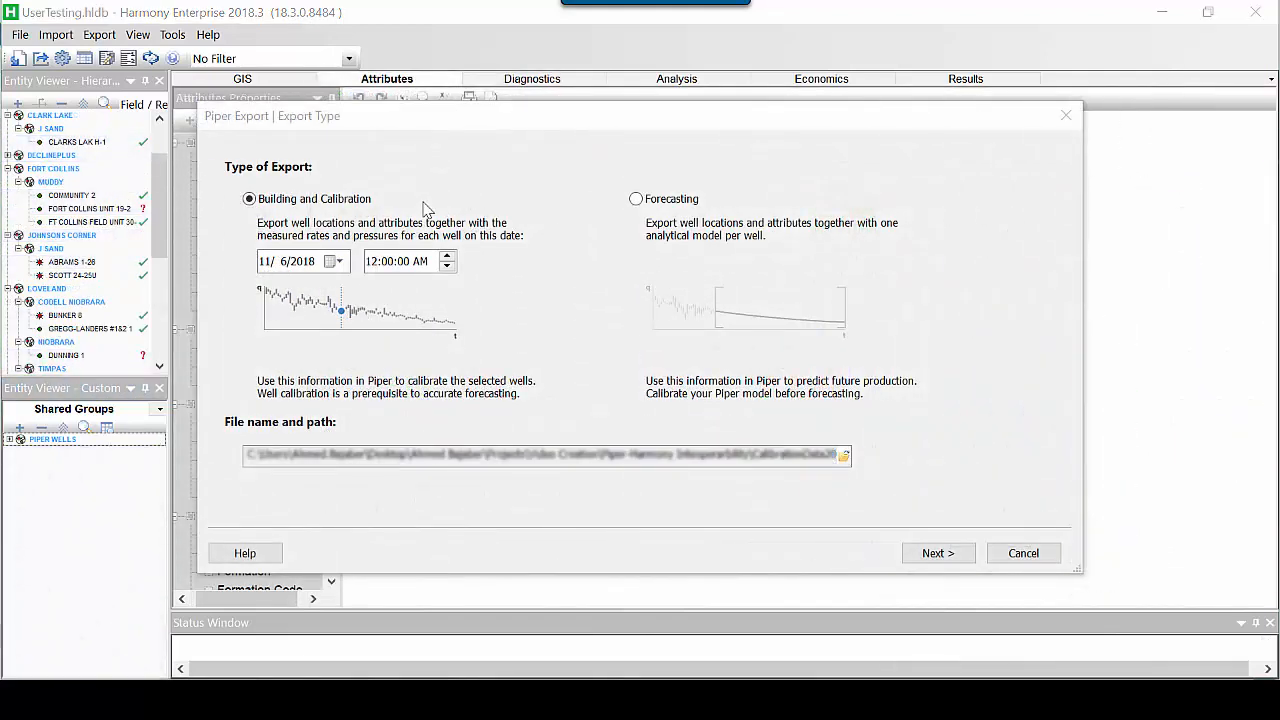
Set the date of the Building and Calibration export to 9/15/2001.
{"action": "left_click", "coordinate": [303, 261]}
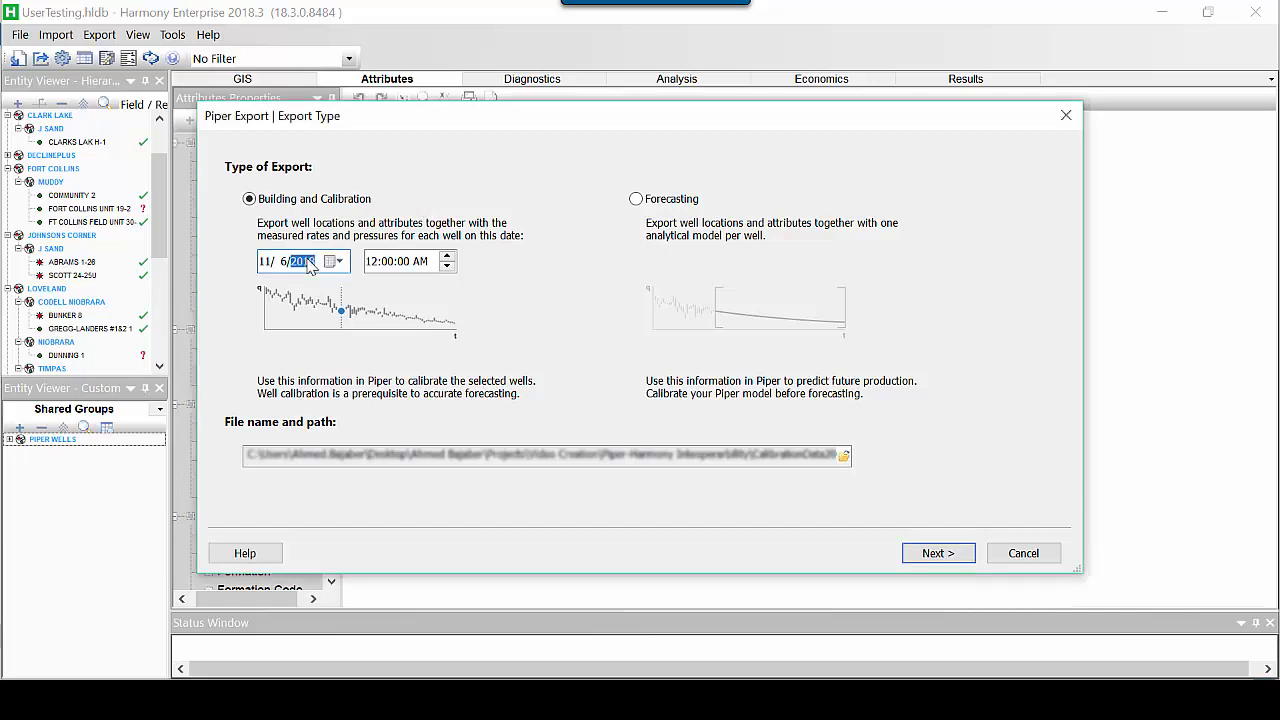
{"action": "type", "text": "2001"}
{"action": "left_click", "coordinate": [285, 262]}
{"action": "type", "text": "15"}
{"action": "left_click", "coordinate": [265, 262]}
{"action": "type", "text": "1"}
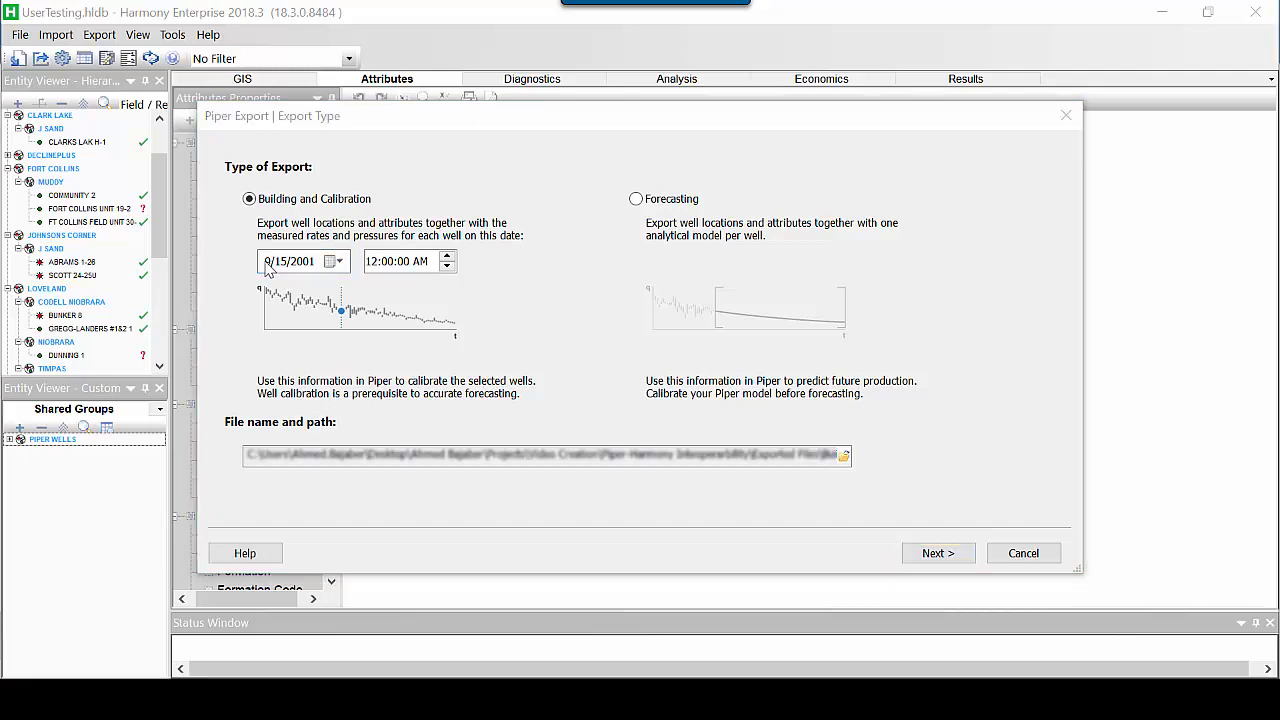
{"action": "left_click", "coordinate": [266, 262]}
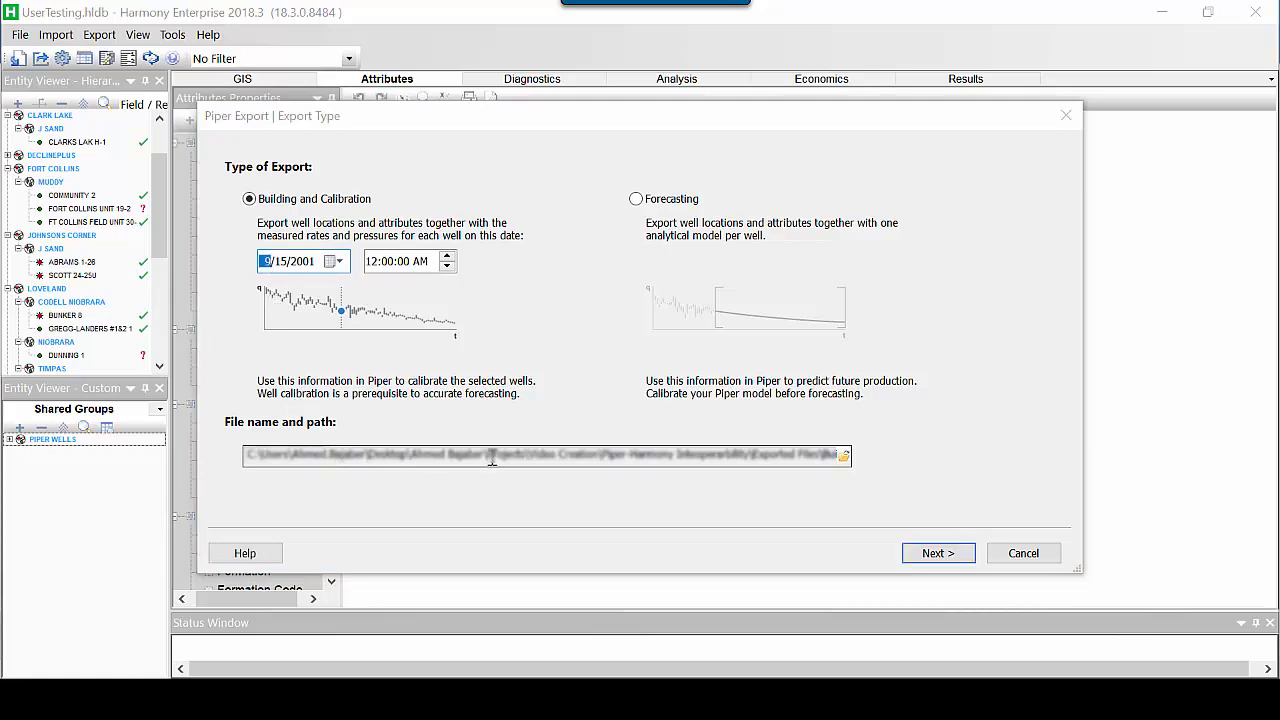
Set the Piper export file name to "Building and calibration" in the Exported Files folder and proceed to the well selection.
{"action": "left_click", "coordinate": [845, 457]}
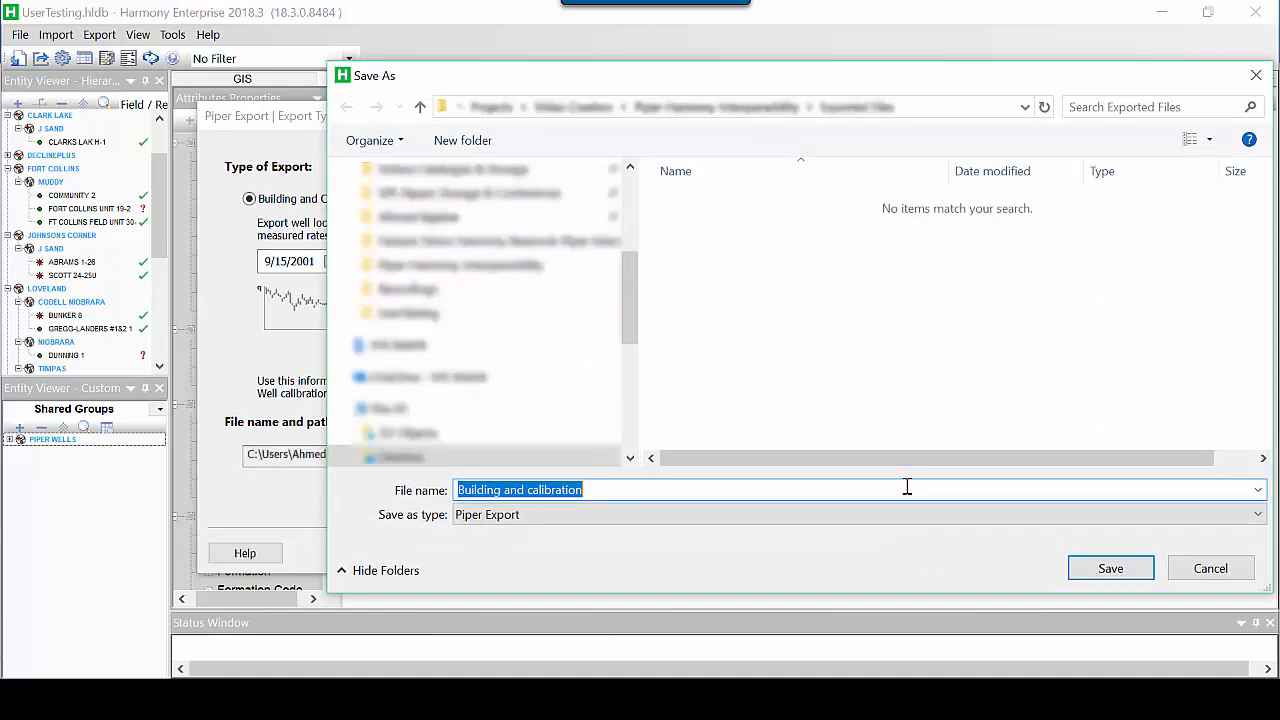
{"action": "left_click", "coordinate": [1108, 568]}
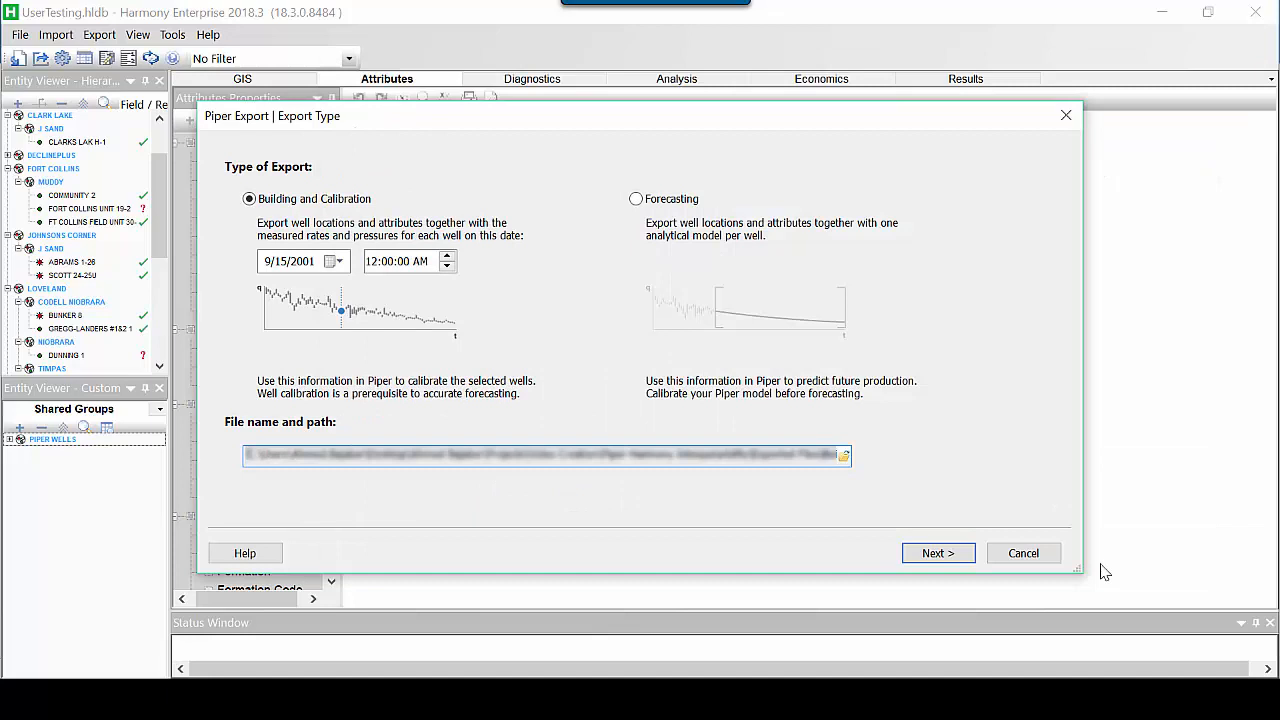
{"action": "left_click", "coordinate": [935, 553]}
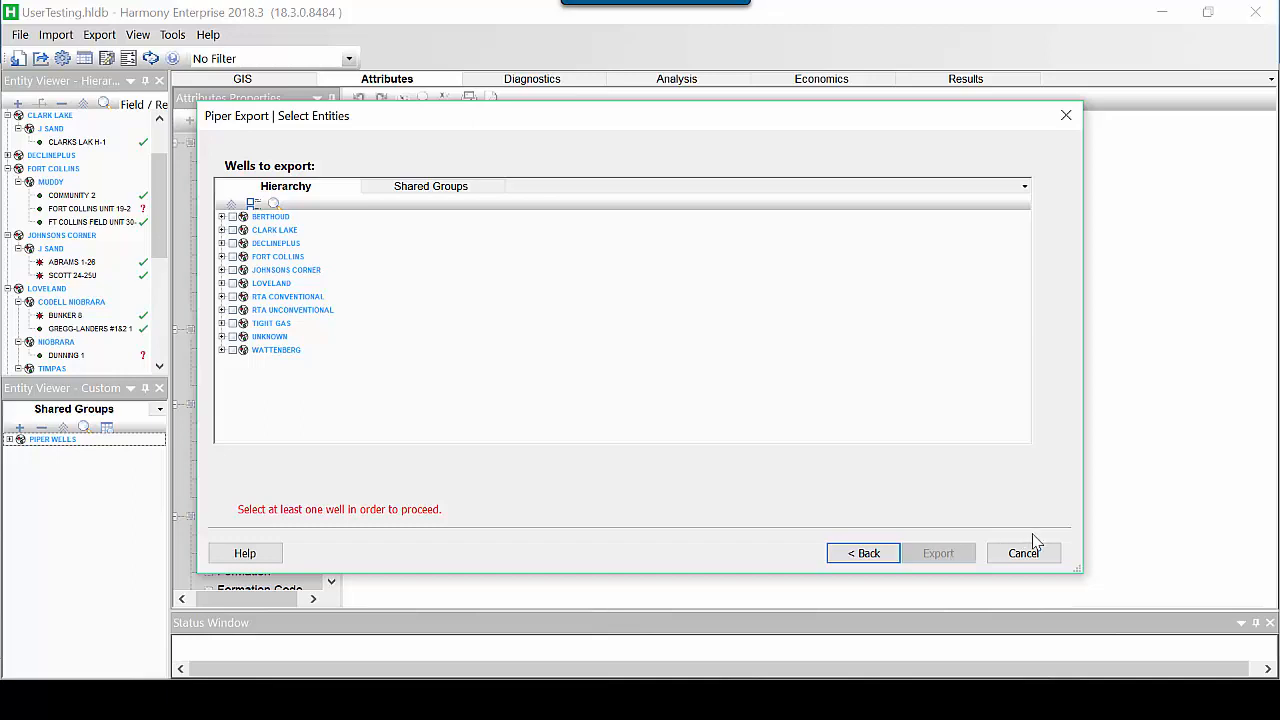
Include every well of the PIPER WELLS shared group, run the export, and close the export summary.
{"action": "left_click", "coordinate": [481, 191]}
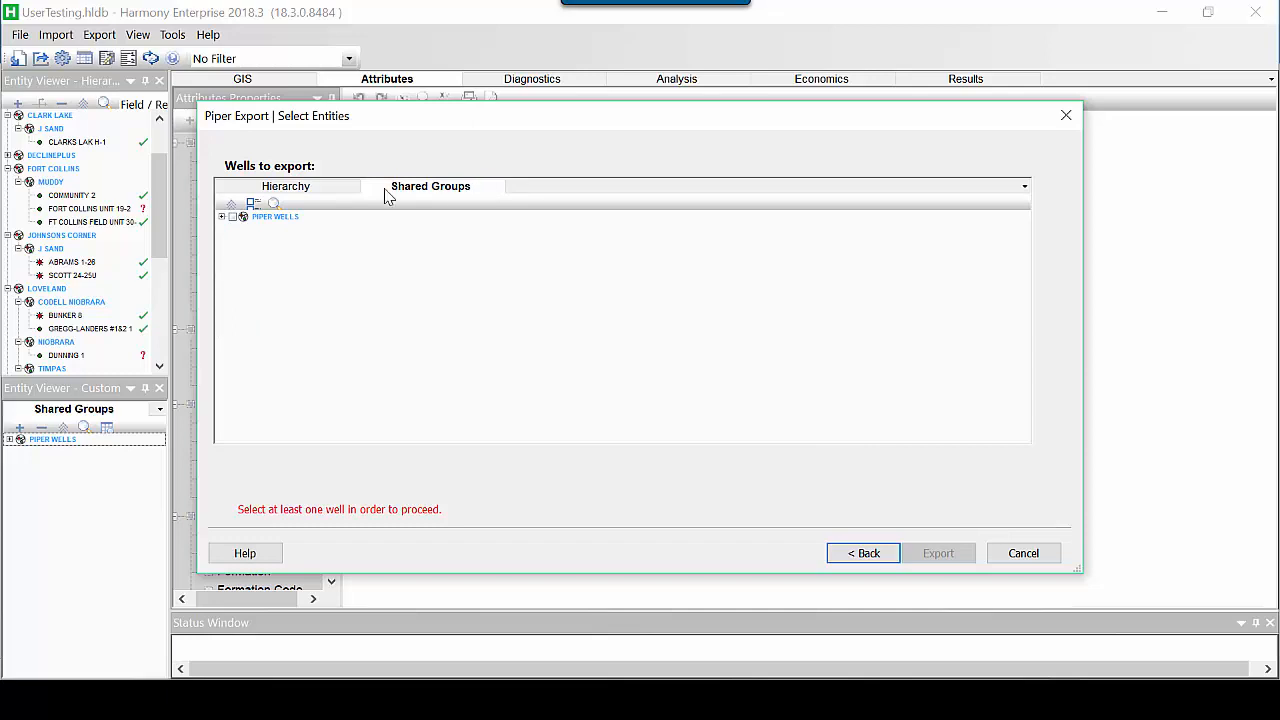
{"action": "left_click", "coordinate": [222, 217]}
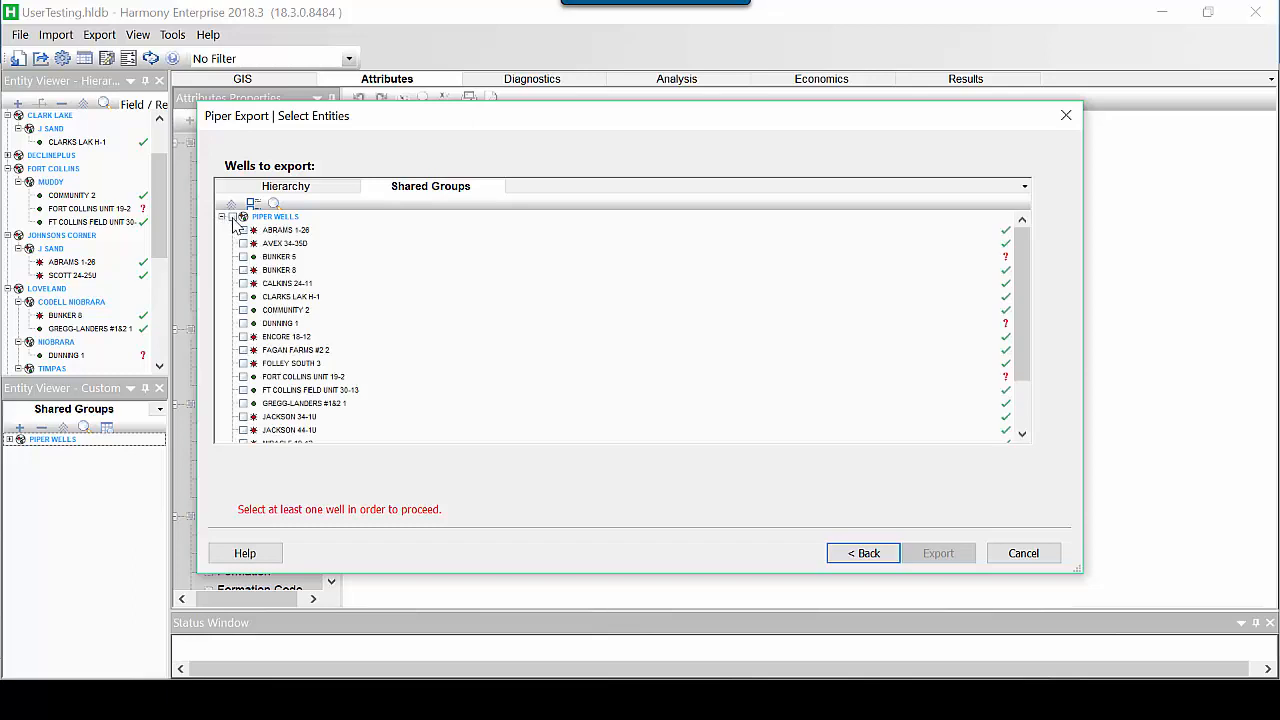
{"action": "left_click", "coordinate": [232, 217]}
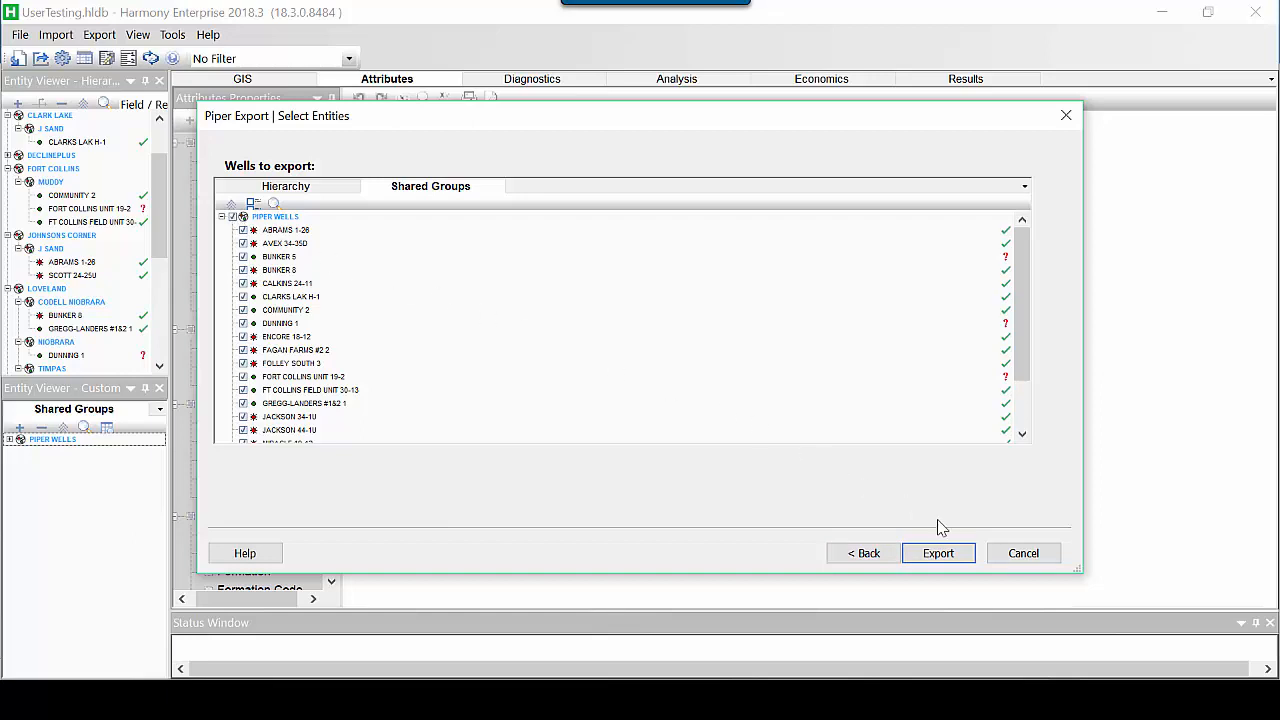
{"action": "left_click", "coordinate": [938, 553]}
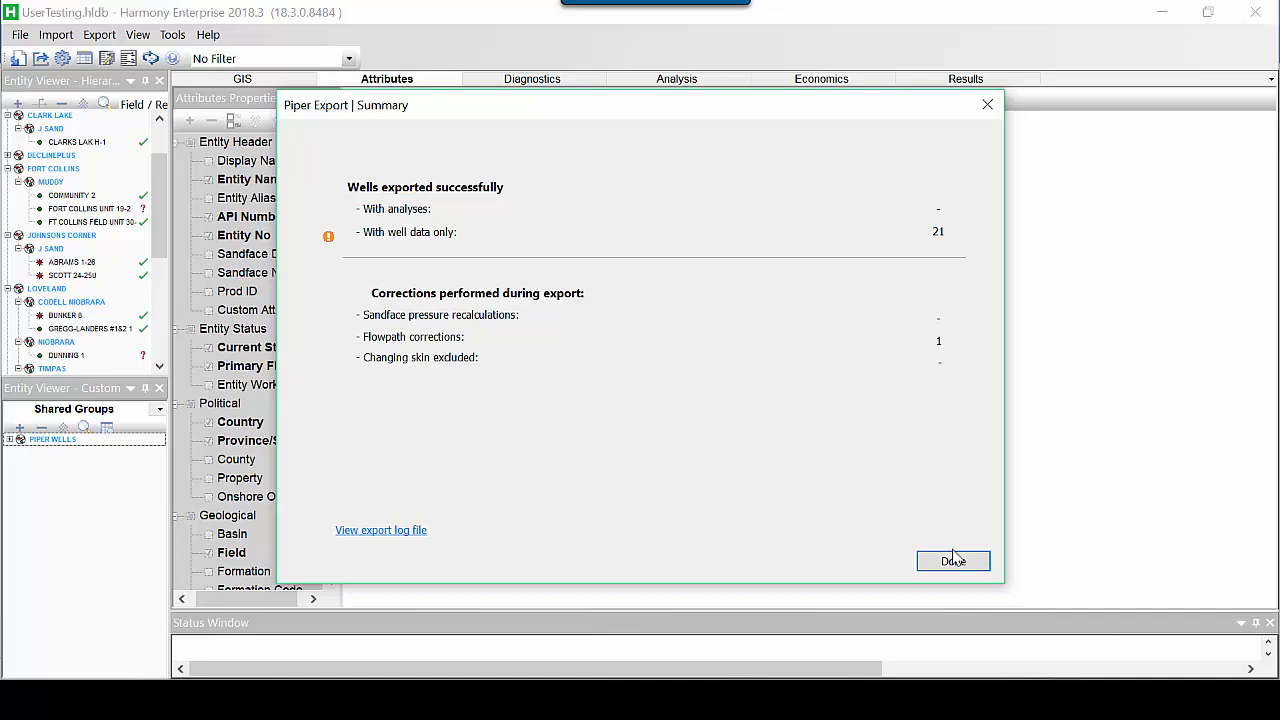
{"action": "left_click", "coordinate": [953, 560]}
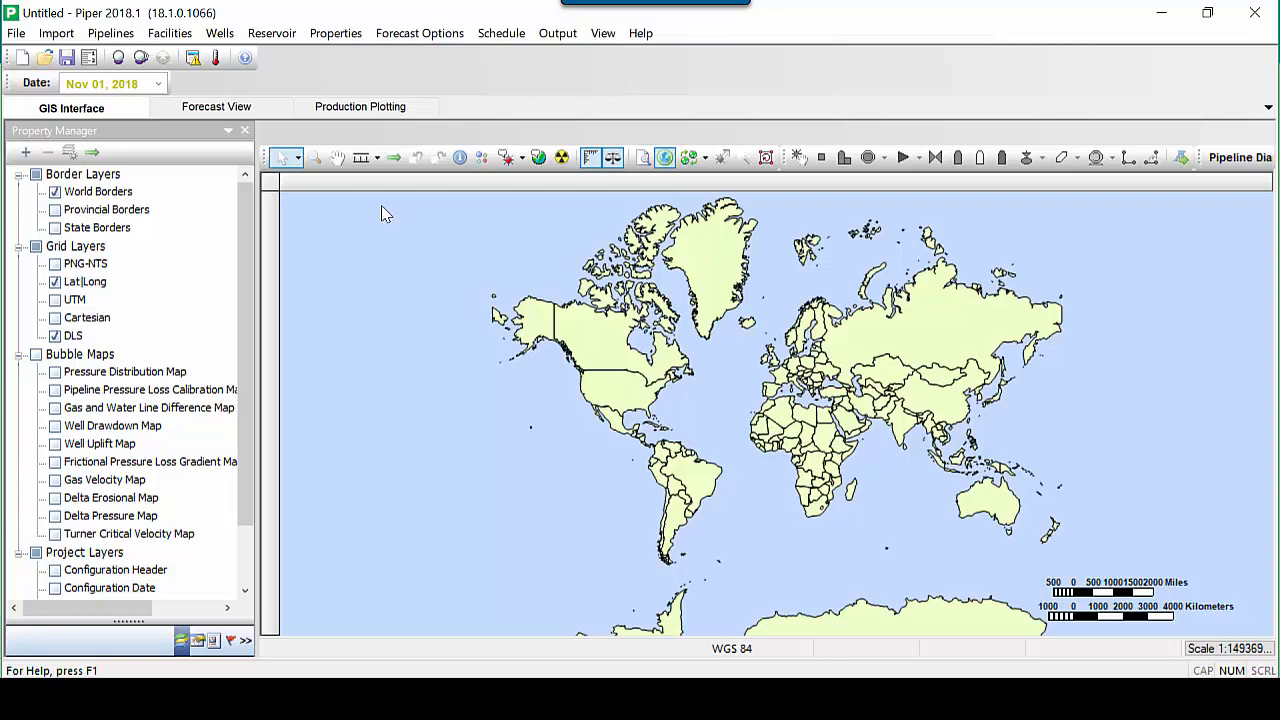
In Piper, import "Building and calibration.hmy2pip" from Harmony Enterprise and accept overwriting the existing well and reservoir data.
{"action": "left_click", "coordinate": [52, 30]}
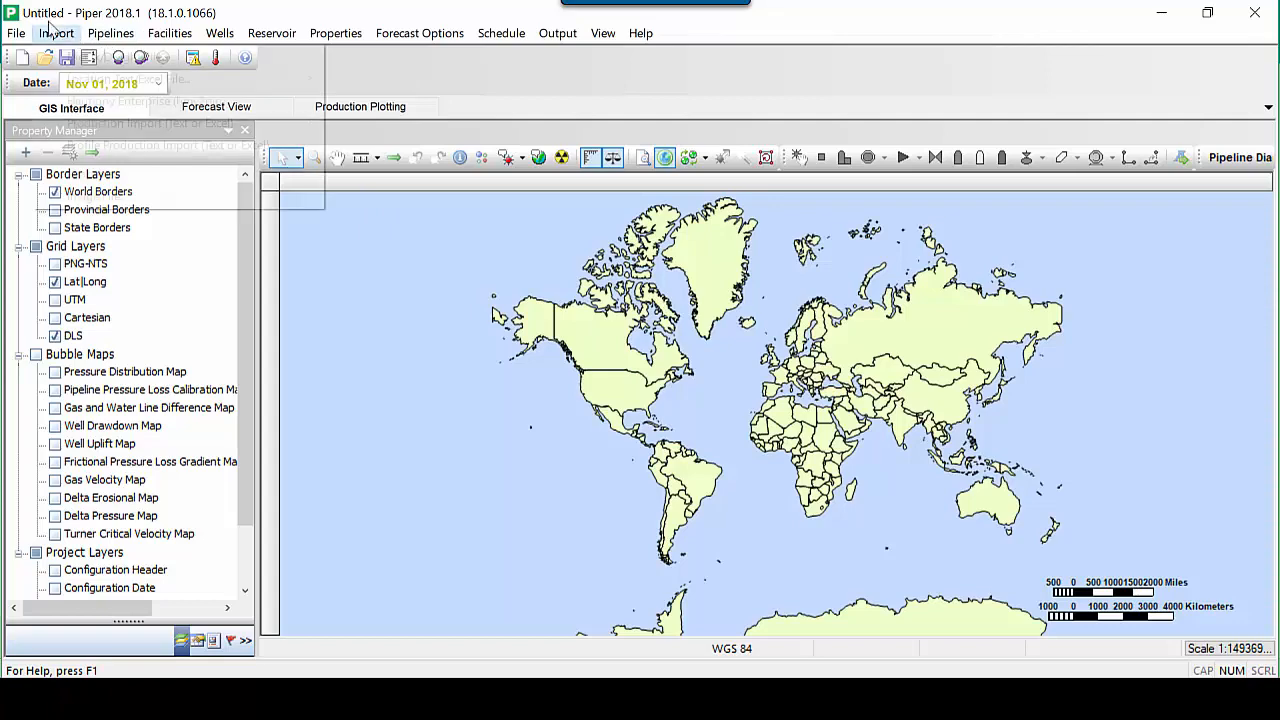
{"action": "left_click", "coordinate": [85, 104]}
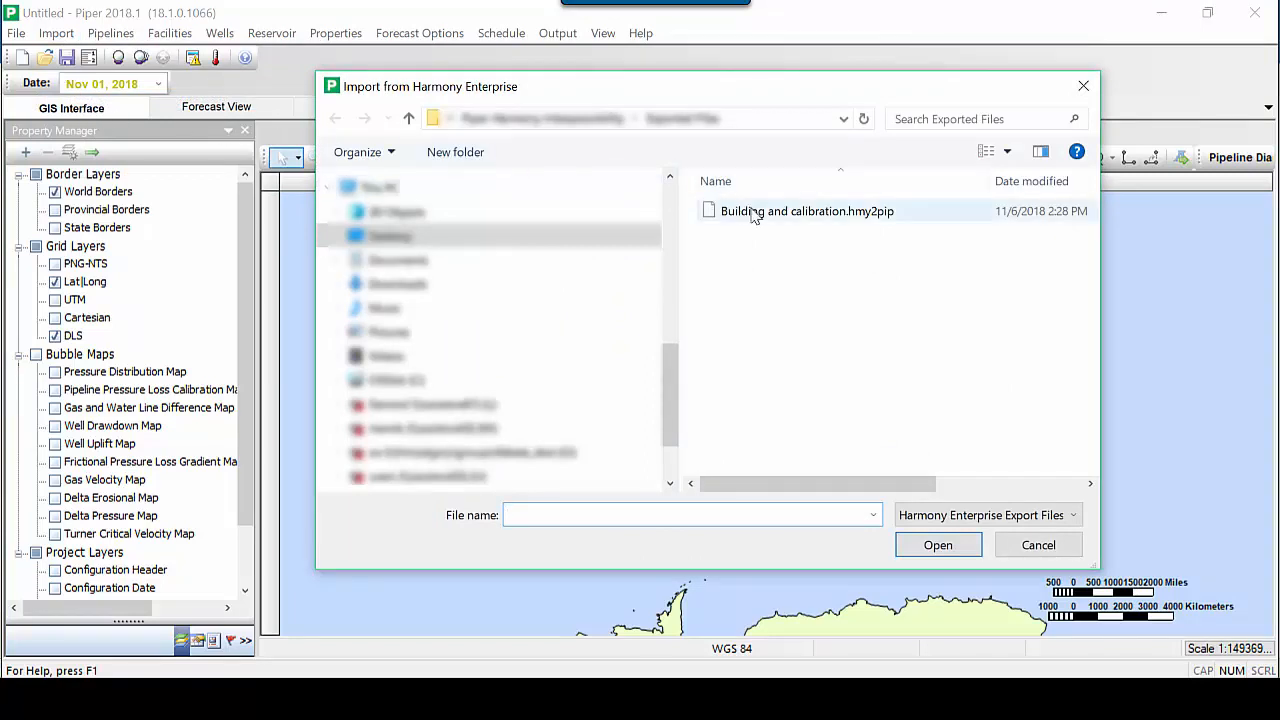
{"action": "left_click", "coordinate": [754, 214]}
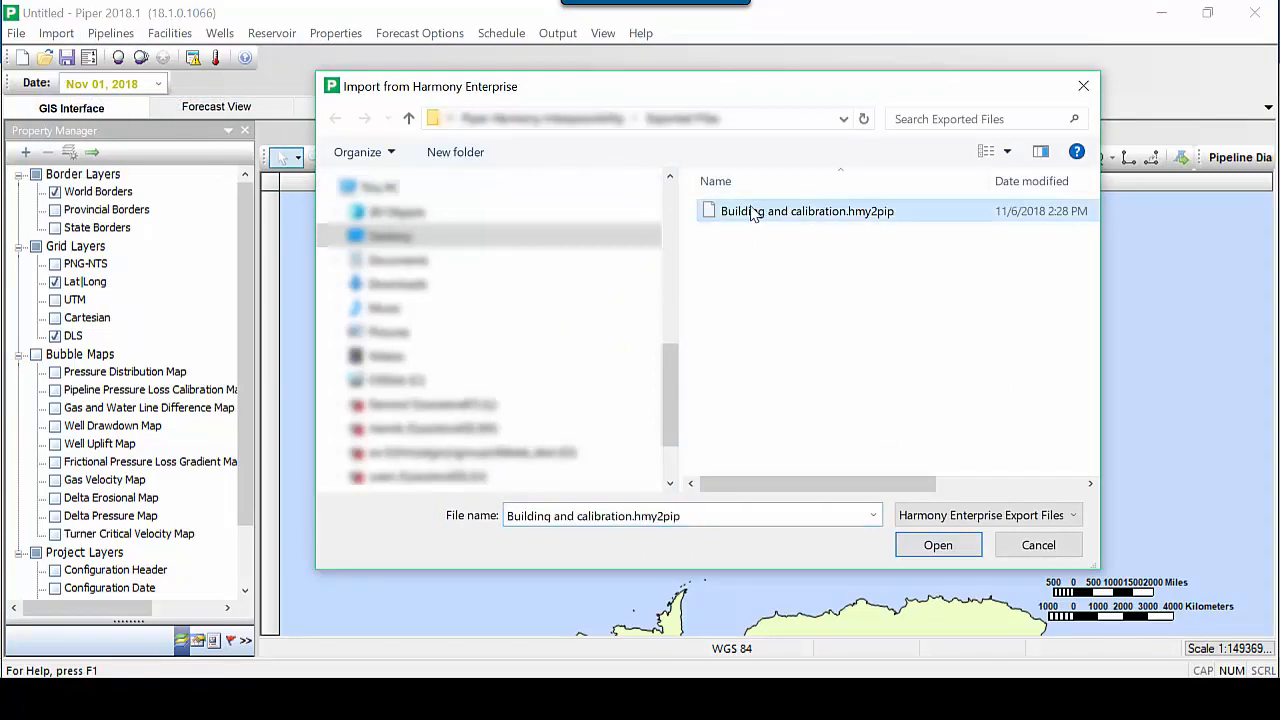
{"action": "left_click", "coordinate": [957, 549]}
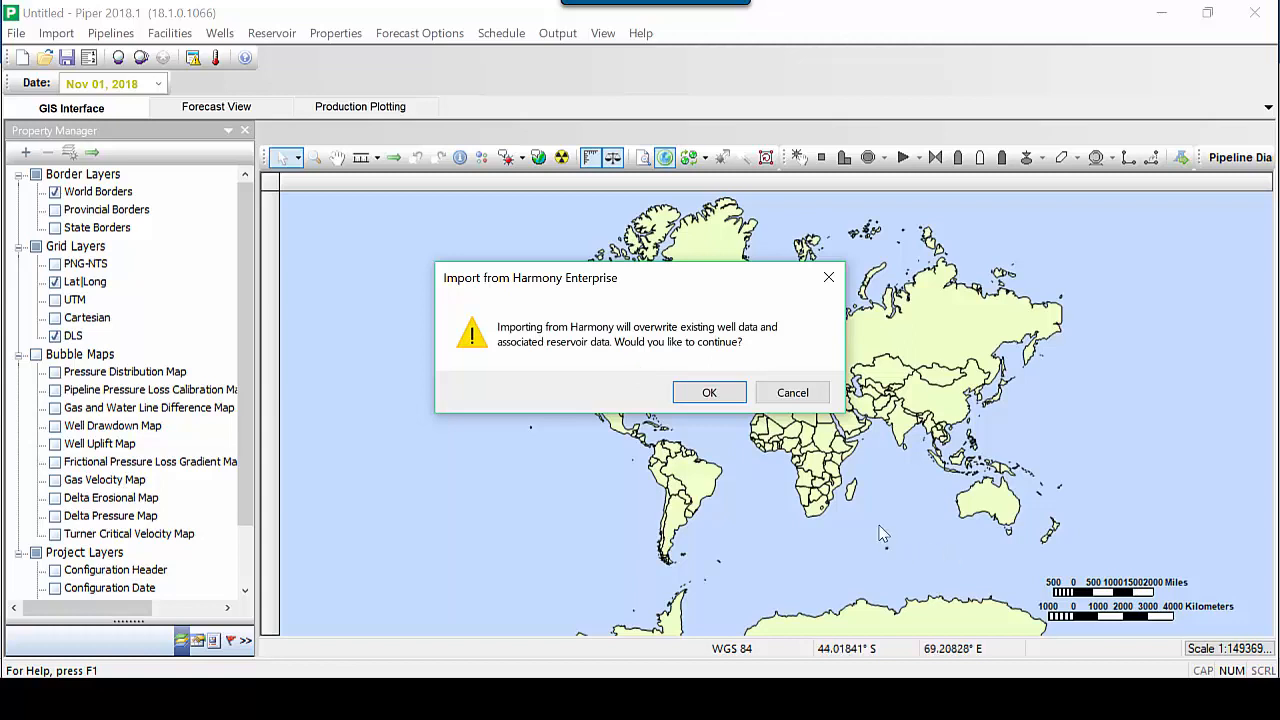
{"action": "left_click", "coordinate": [709, 393]}
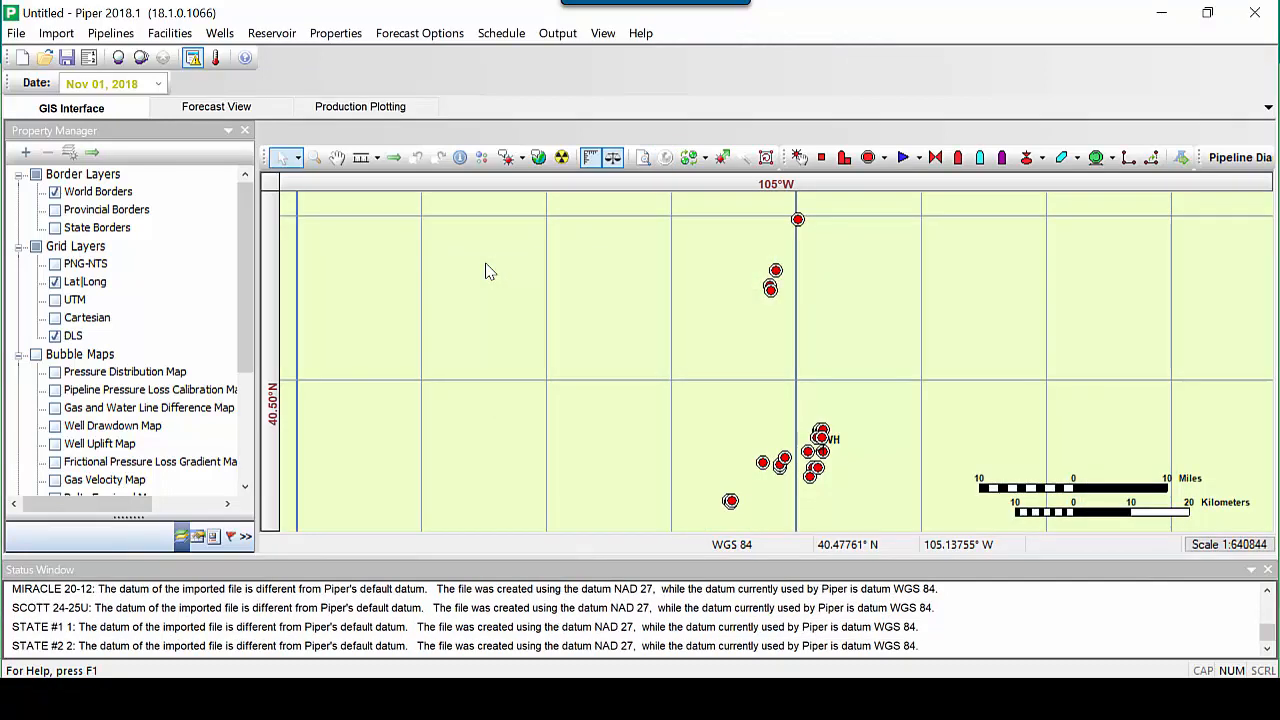
Place a facility symbol on the map just east of the 105°W line, near the northern wells.
{"action": "left_click", "coordinate": [844, 157]}
{"action": "left_click", "coordinate": [840, 286]}
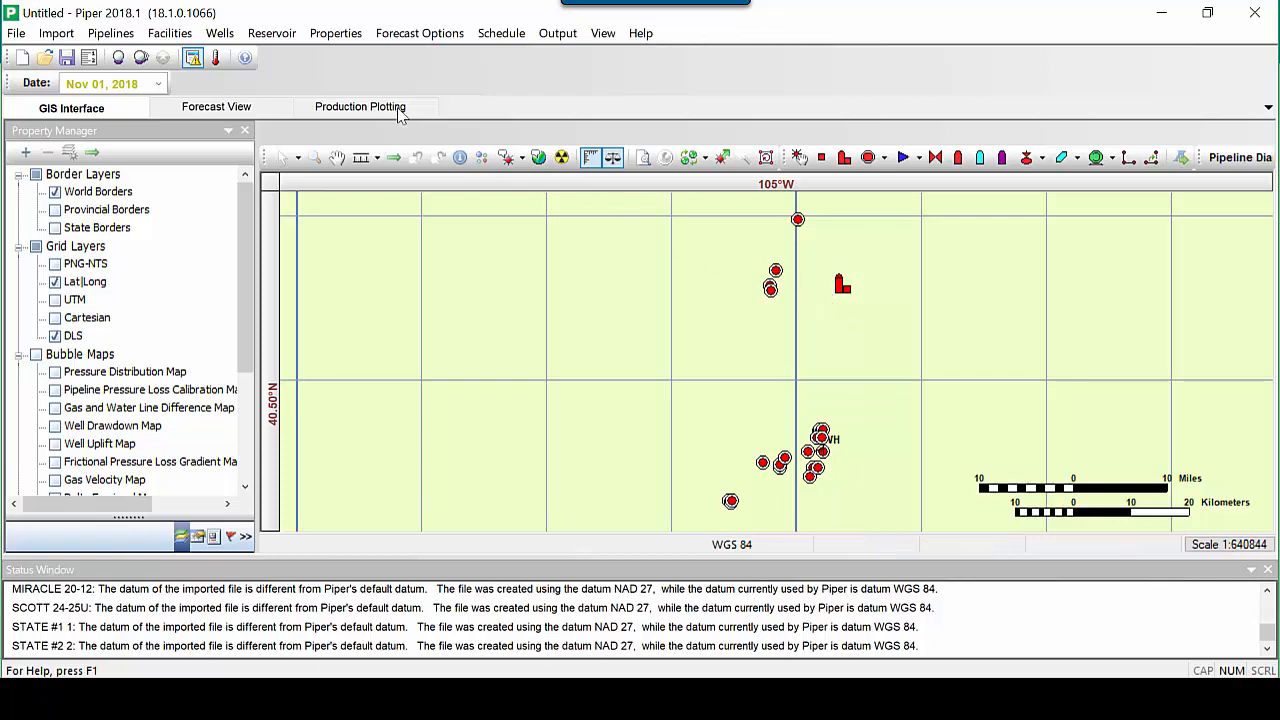
Open the Well Editor, widen it to show all well input columns, and examine the wells' onstream dates.
{"action": "left_click", "coordinate": [219, 34]}
{"action": "left_click", "coordinate": [233, 57]}
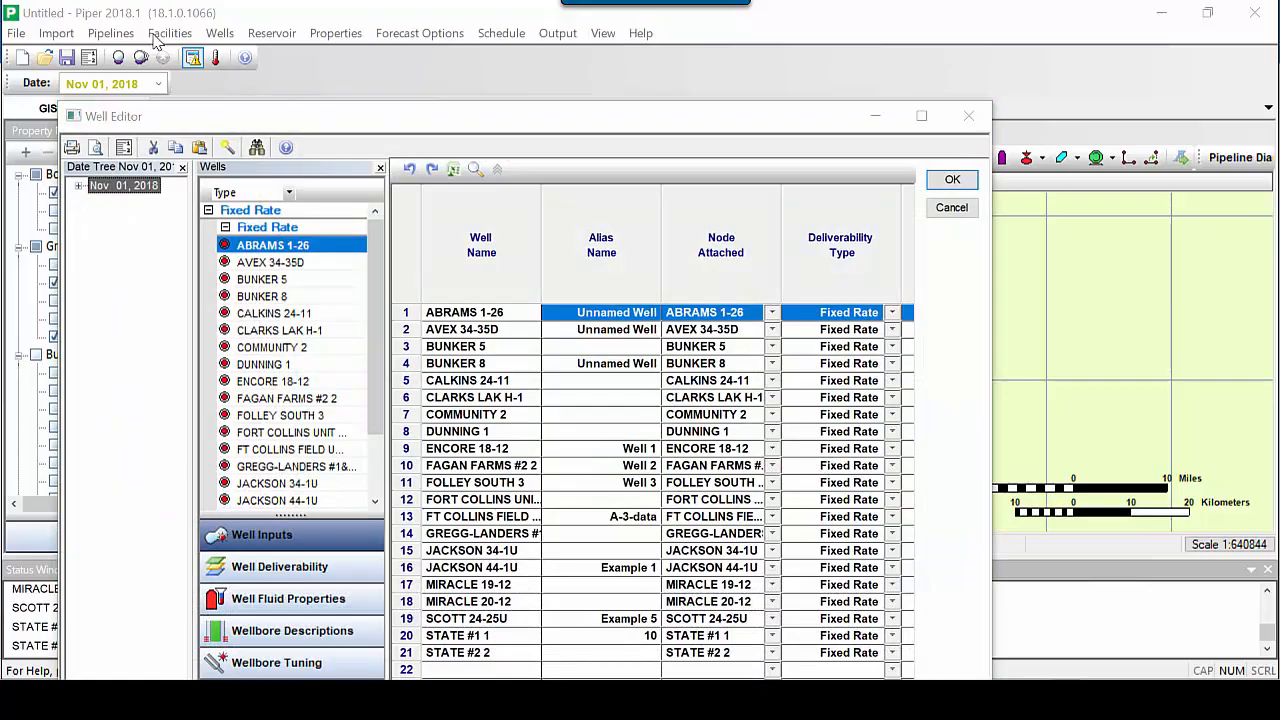
{"action": "left_click_drag", "start_coordinate": [184, 124], "coordinate": [162, 52]}
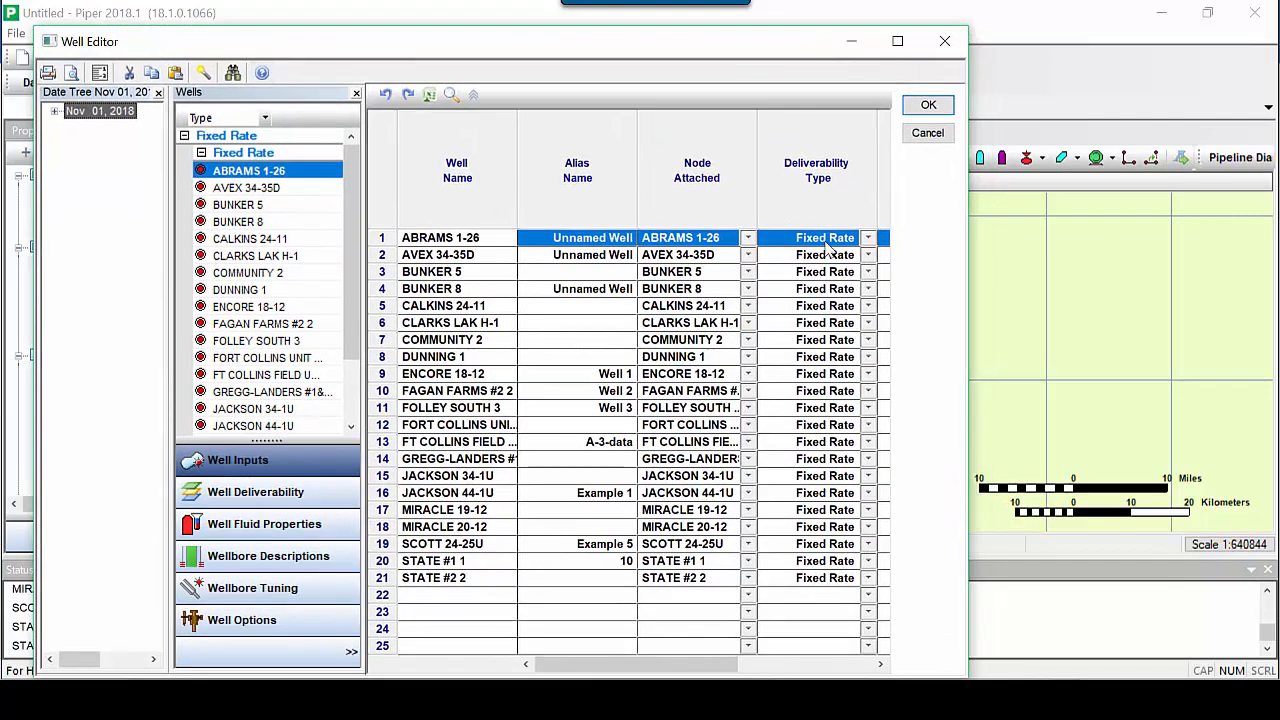
{"action": "left_click_drag", "start_coordinate": [968, 289], "coordinate": [1236, 286]}
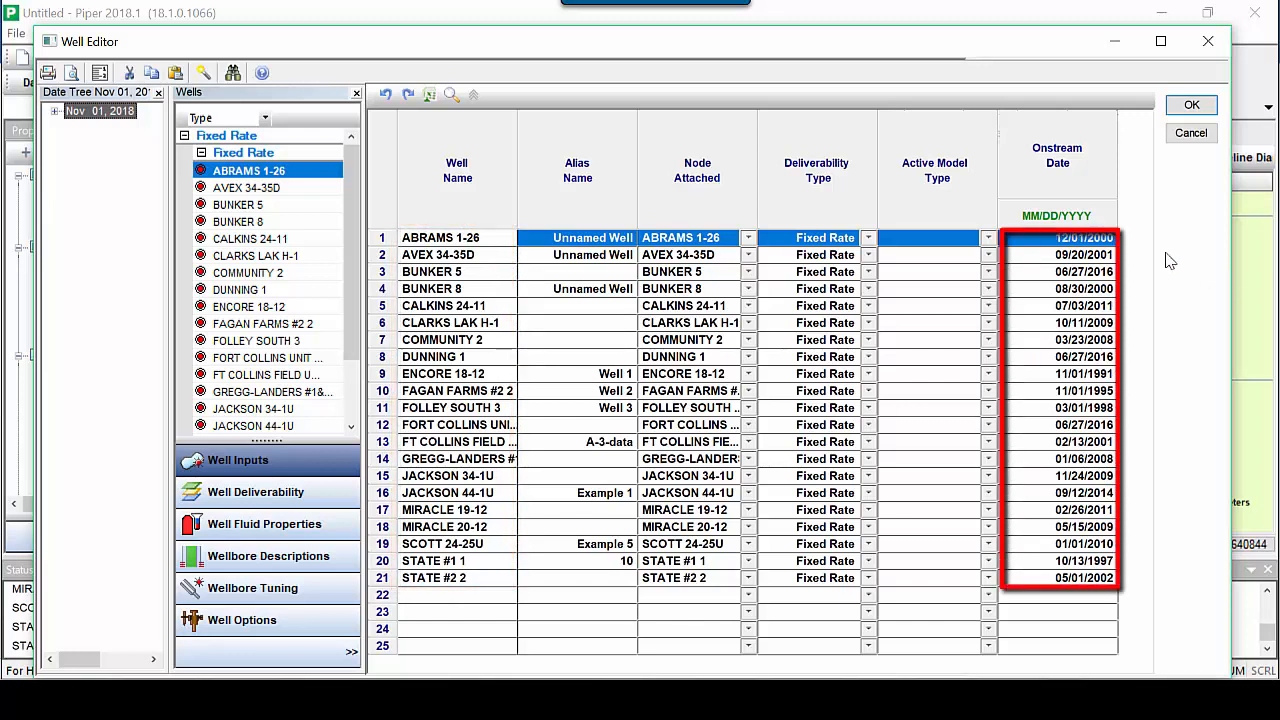
{"action": "left_click", "coordinate": [1112, 222]}
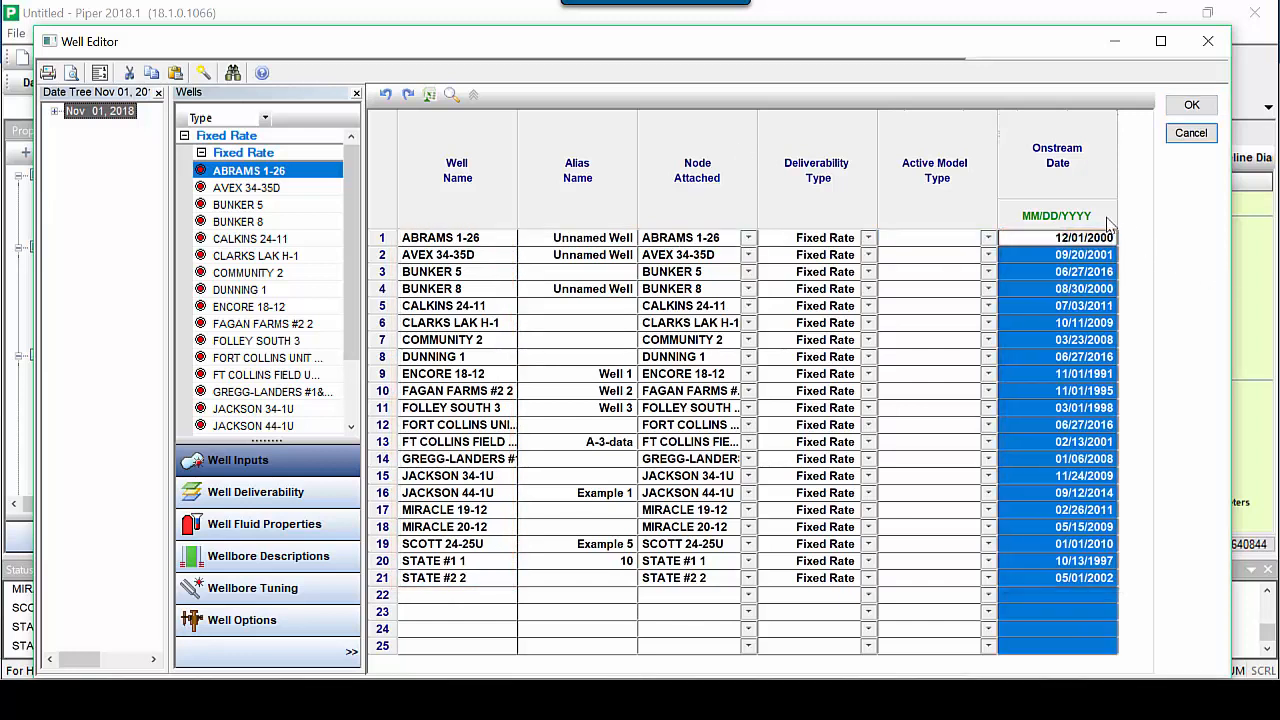
Review the imported fixed rates under Well Deliverability and the reservoir data linked from the FT COLLINS FIELD well.
{"action": "left_click", "coordinate": [330, 496]}
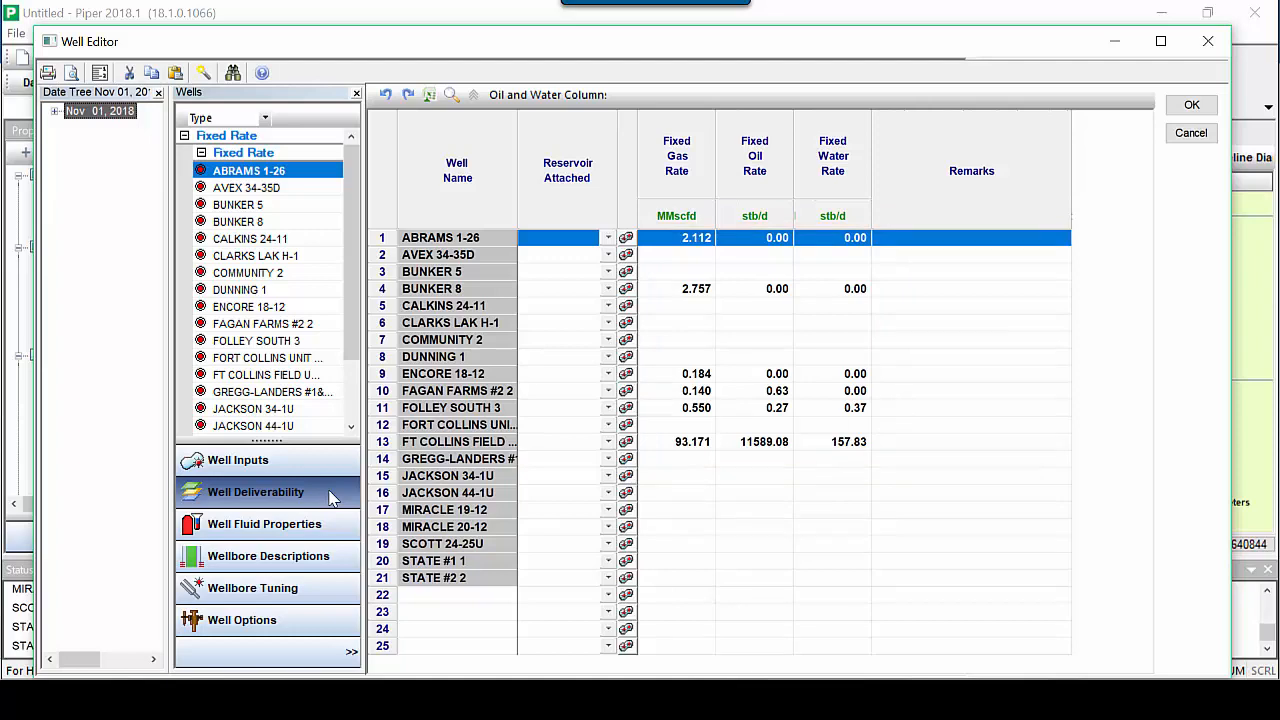
{"action": "left_click", "coordinate": [626, 441]}
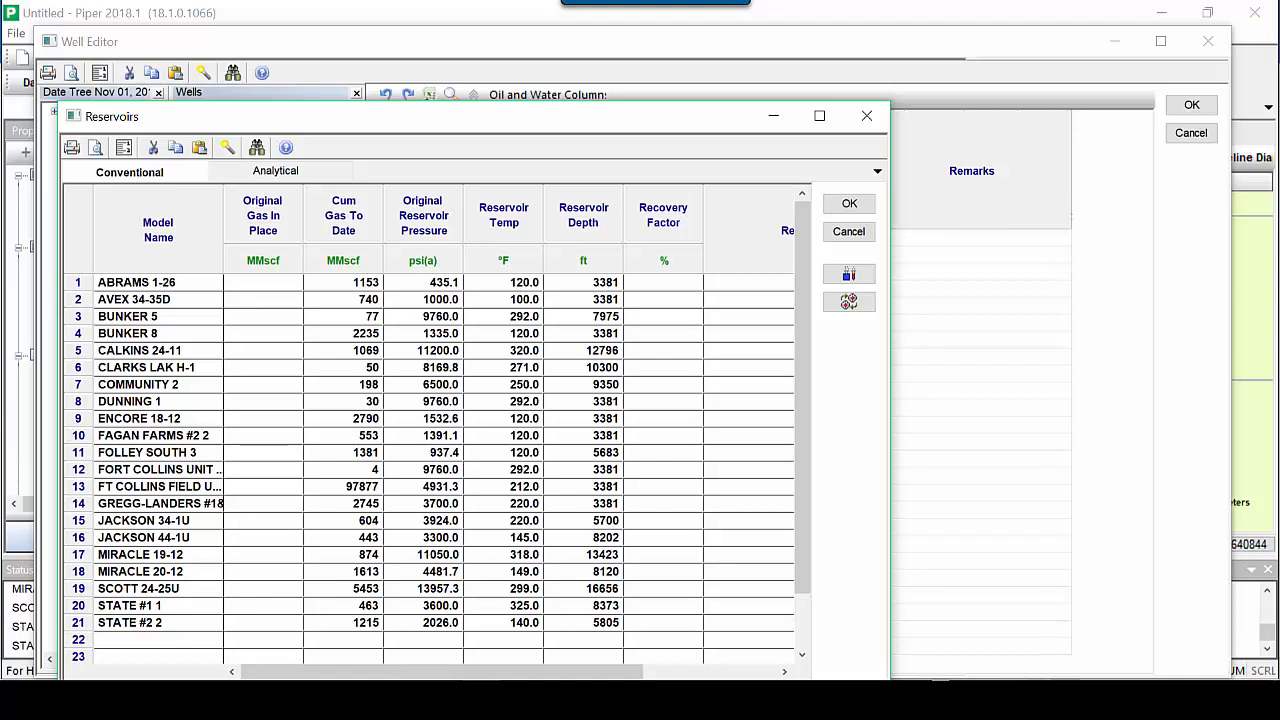
{"action": "left_click", "coordinate": [831, 203]}
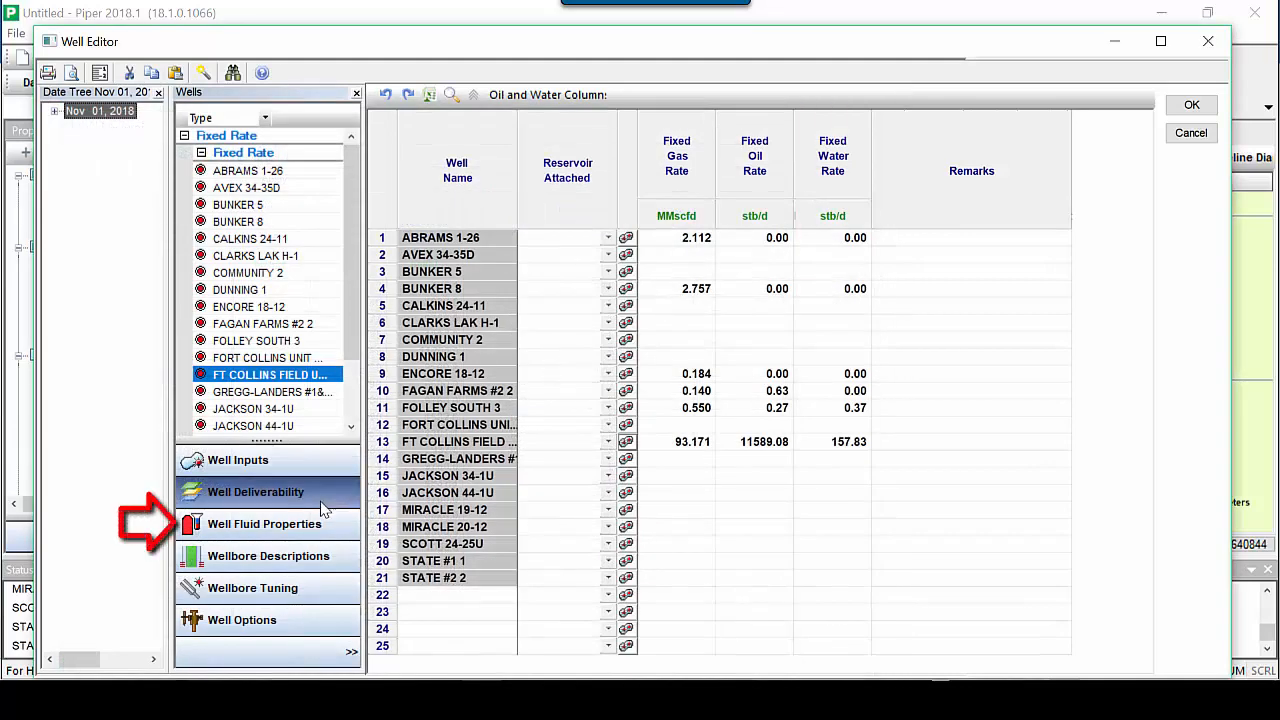
Review the imported fluid properties, wellbore descriptions and well options, including the measured pressures.
{"action": "left_click", "coordinate": [310, 527]}
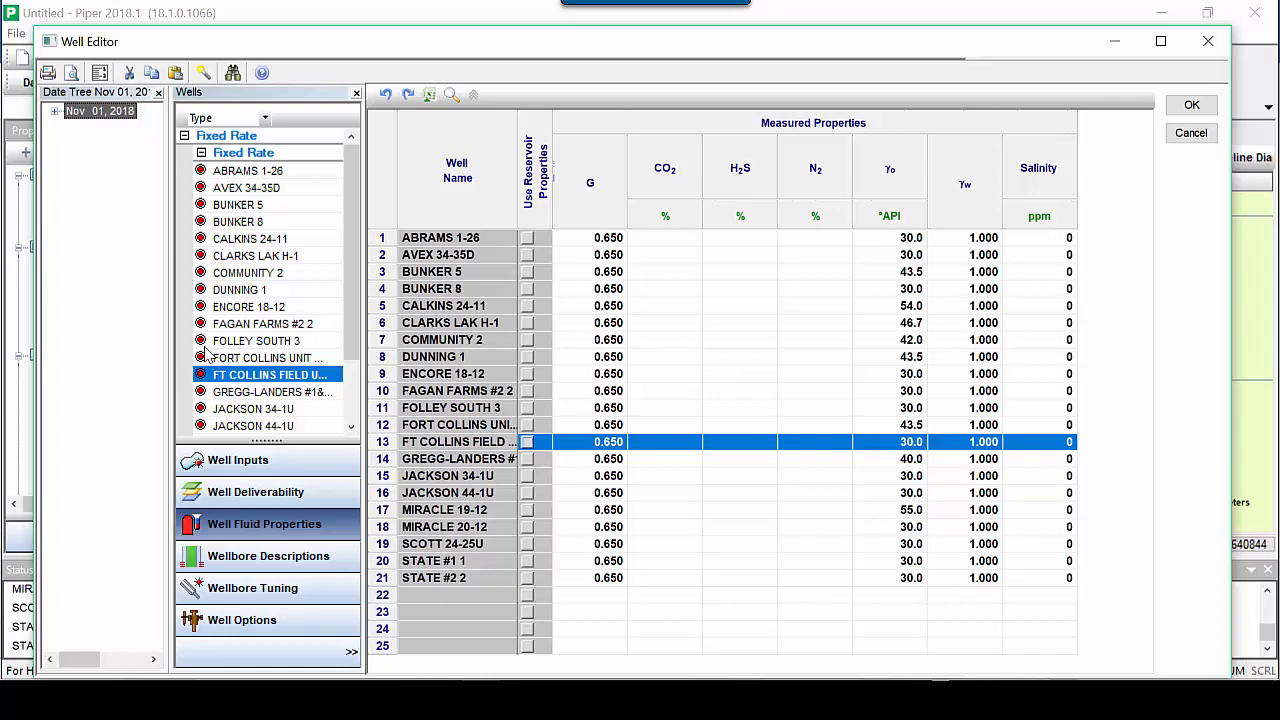
{"action": "left_click", "coordinate": [307, 550]}
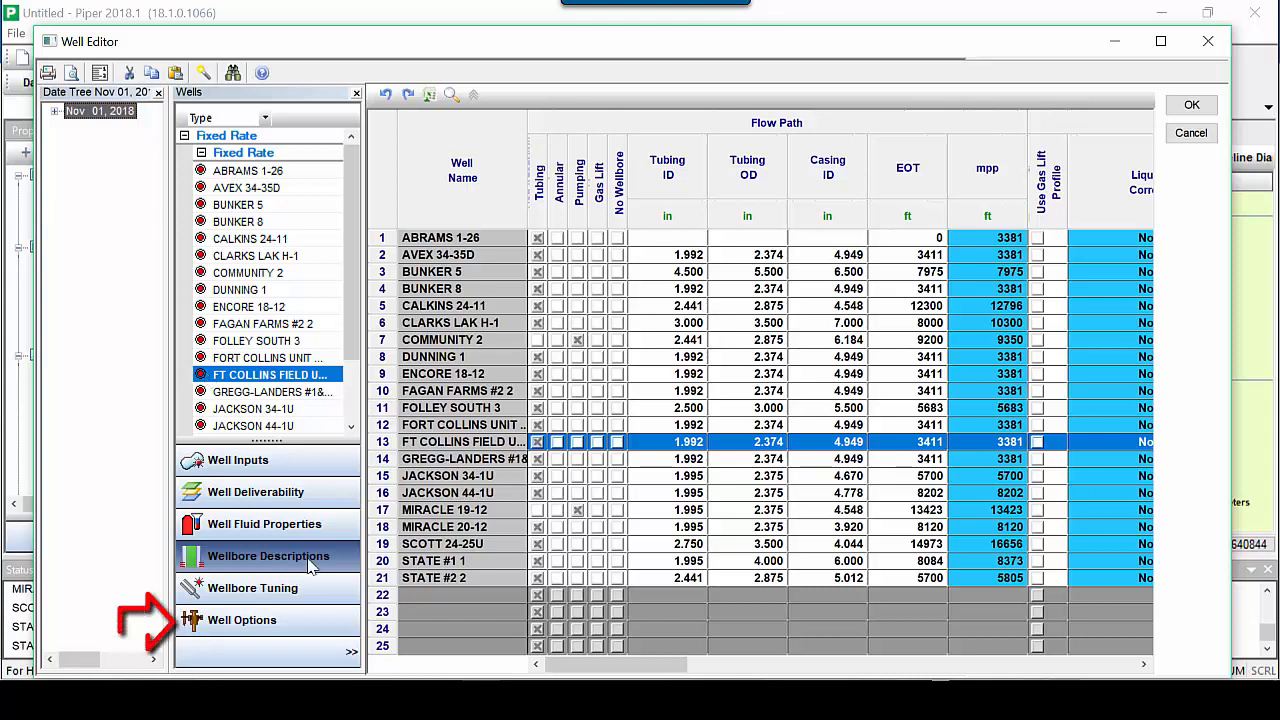
{"action": "left_click", "coordinate": [300, 620]}
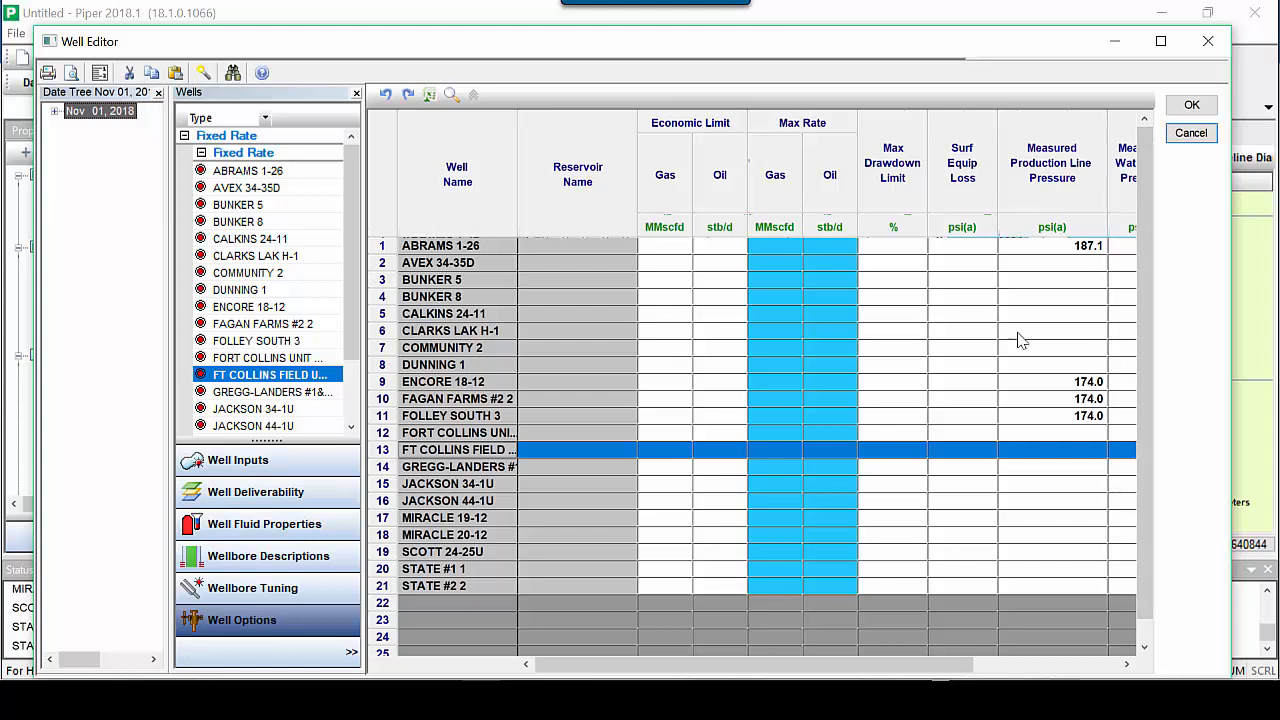
{"action": "left_click_drag", "start_coordinate": [918, 670], "coordinate": [1064, 670]}
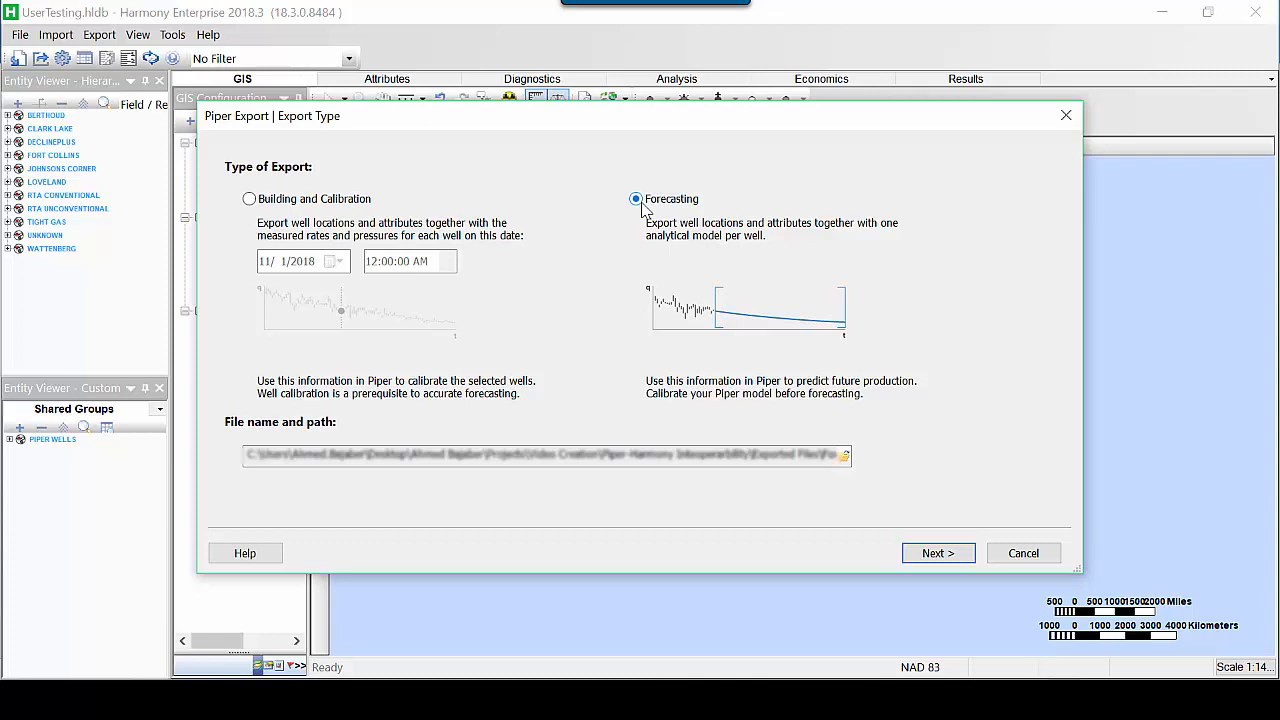
In Harmony Enterprise, name the Forecasting export file "Forecast" in the Exported Files folder and proceed to choosing the wells.
{"action": "left_click", "coordinate": [845, 456]}
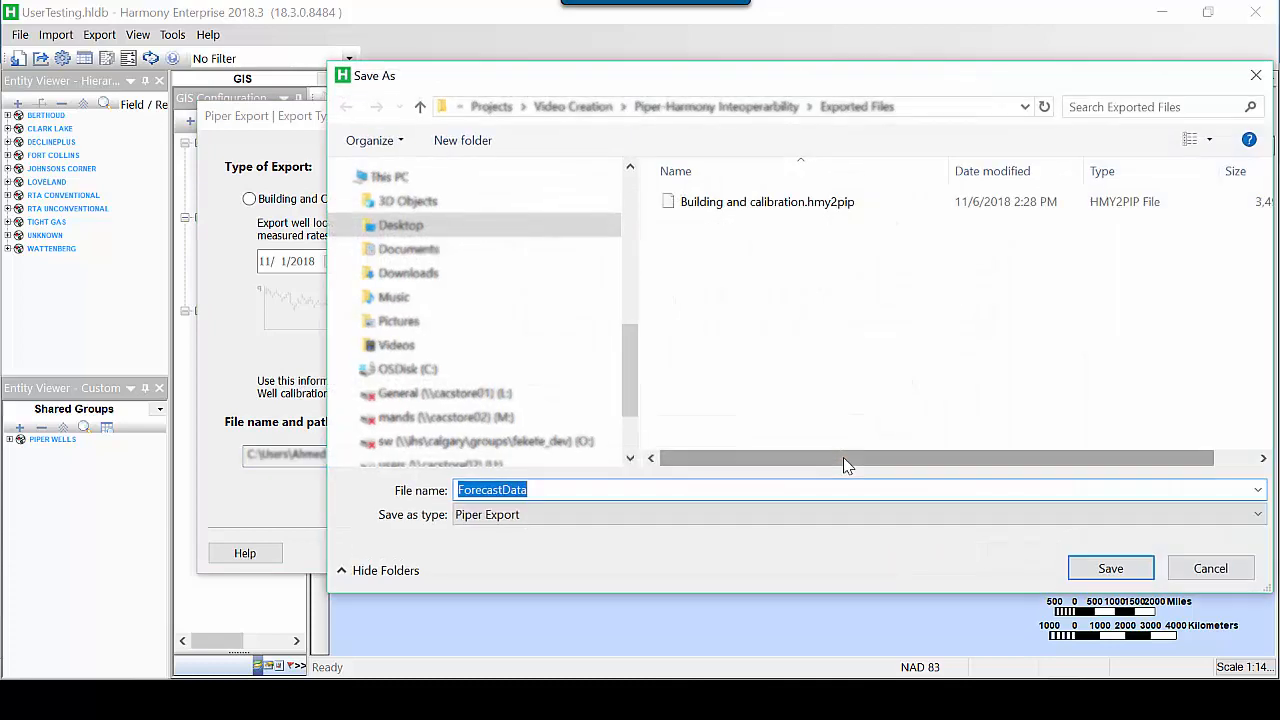
{"action": "left_click", "coordinate": [657, 494]}
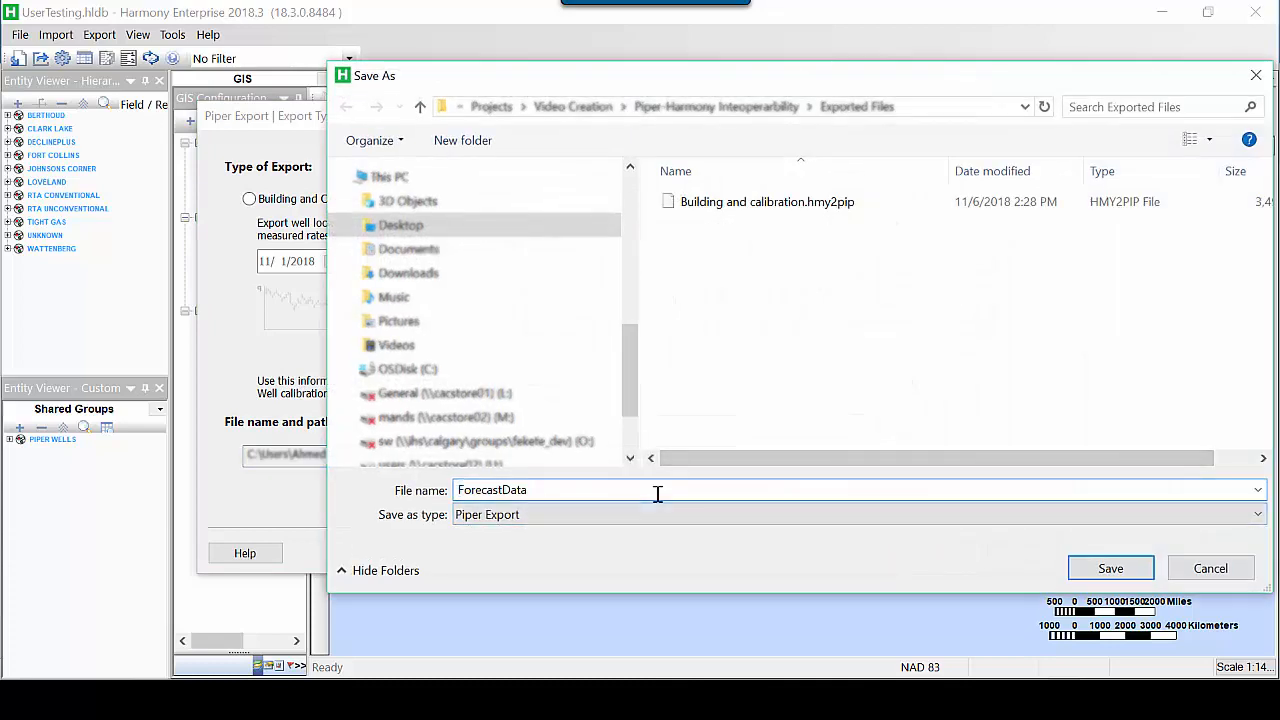
{"action": "key", "text": "BackSpace"}
{"action": "key", "text": "BackSpace"}
{"action": "key", "text": "BackSpace"}
{"action": "key", "text": "BackSpace"}
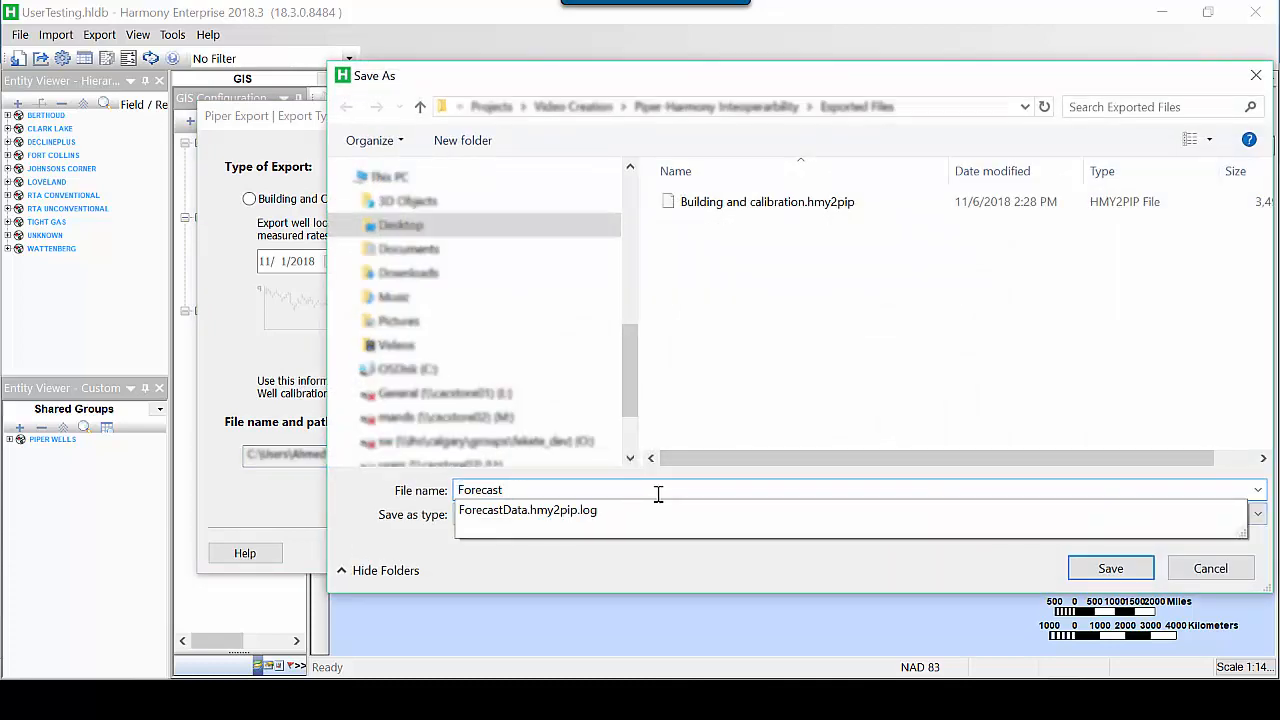
{"action": "left_click", "coordinate": [1100, 568]}
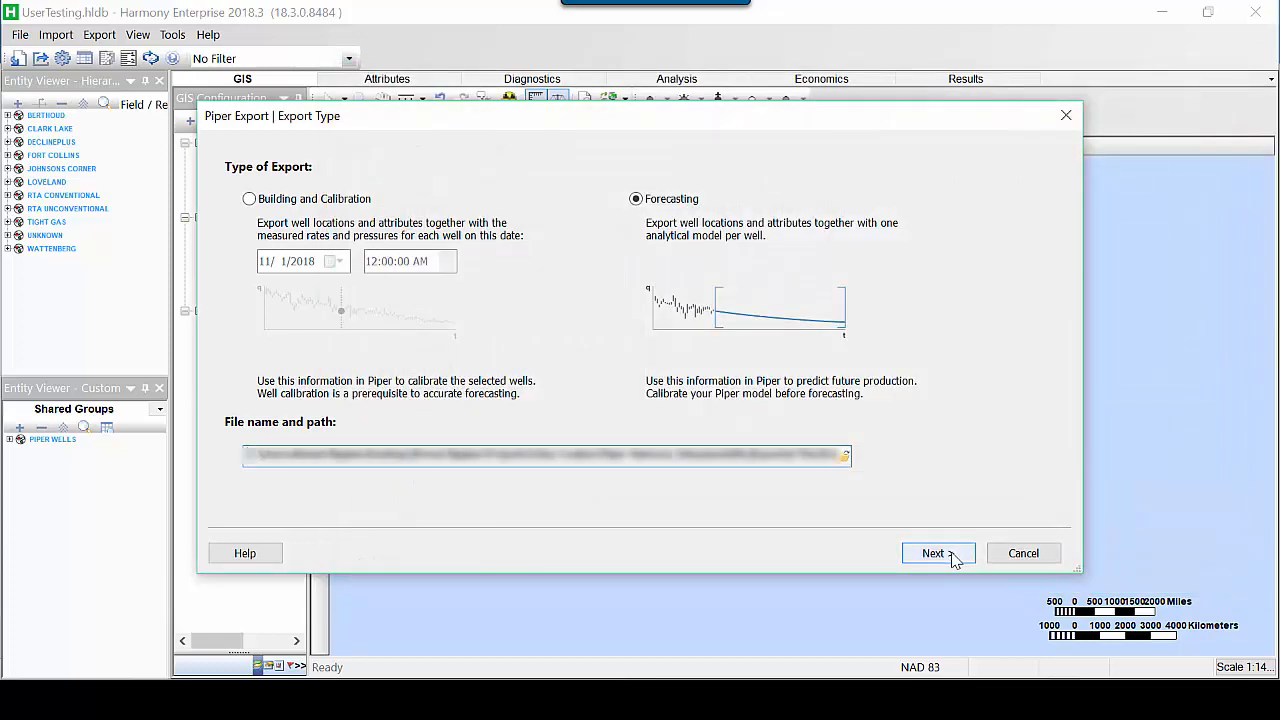
{"action": "left_click", "coordinate": [936, 553]}
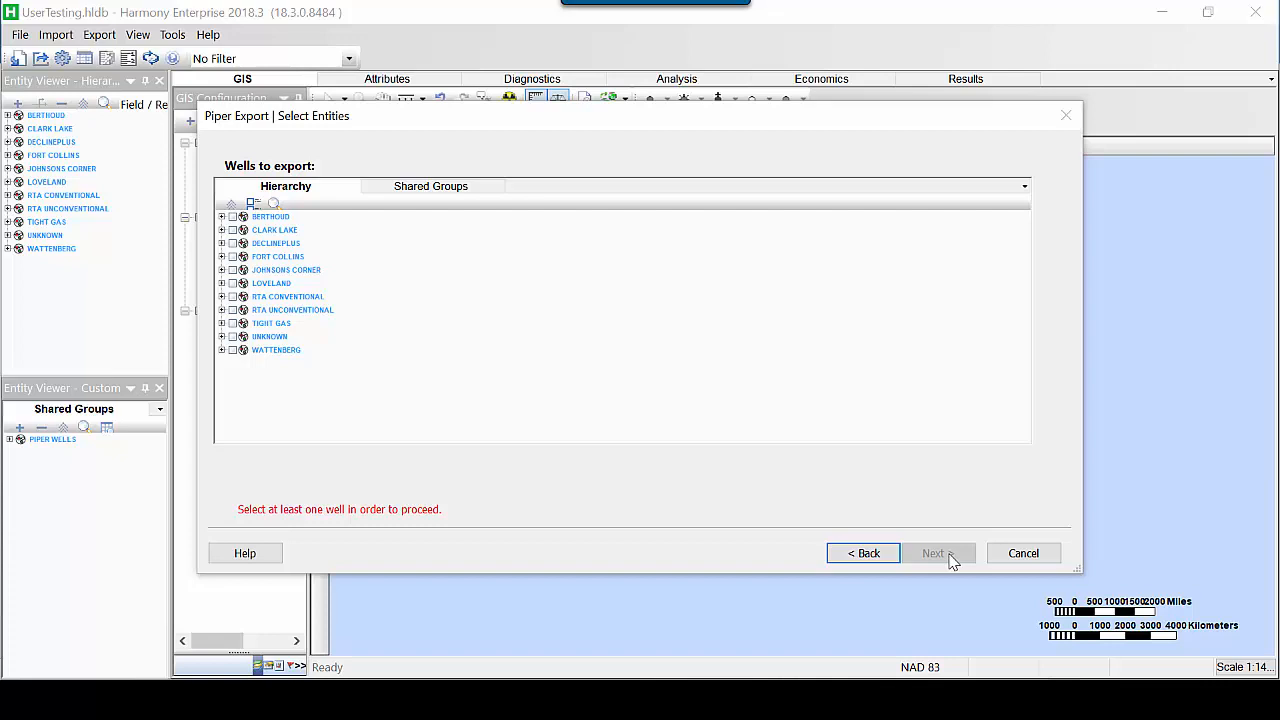
Choose every well in the PIPER WELLS shared group for export and proceed to the analyses selection.
{"action": "left_click", "coordinate": [450, 190]}
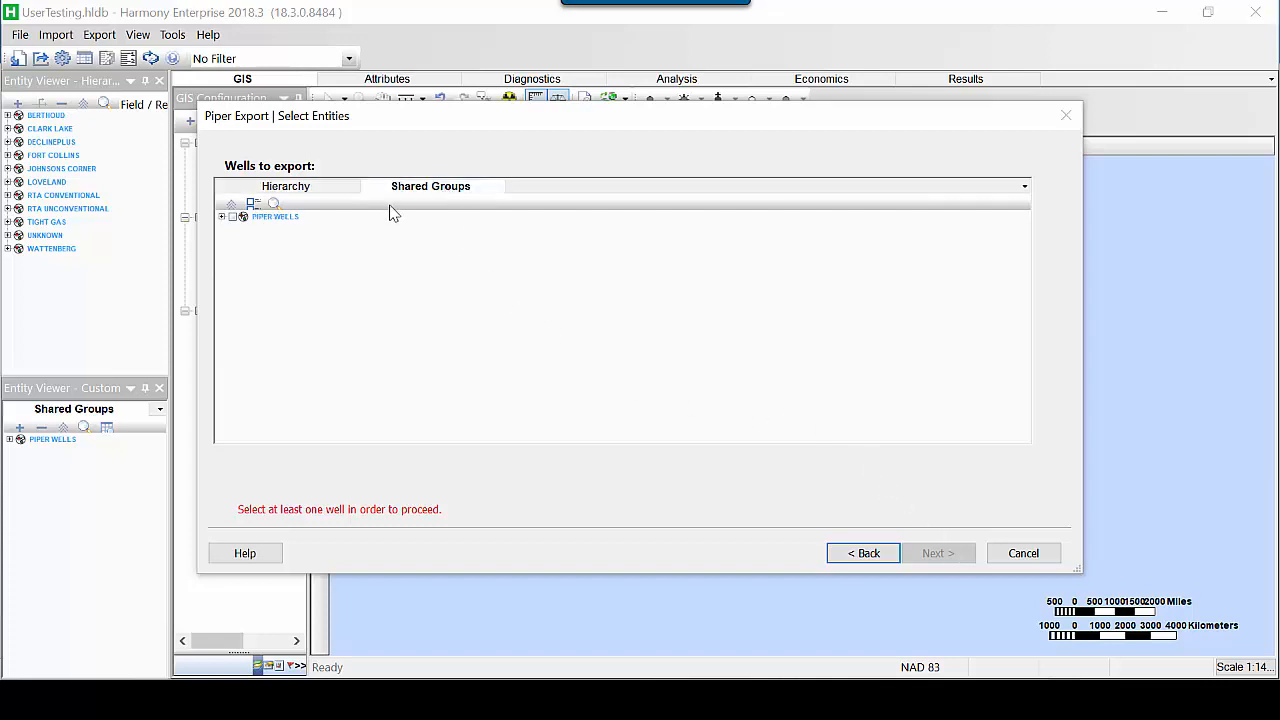
{"action": "left_click", "coordinate": [222, 217]}
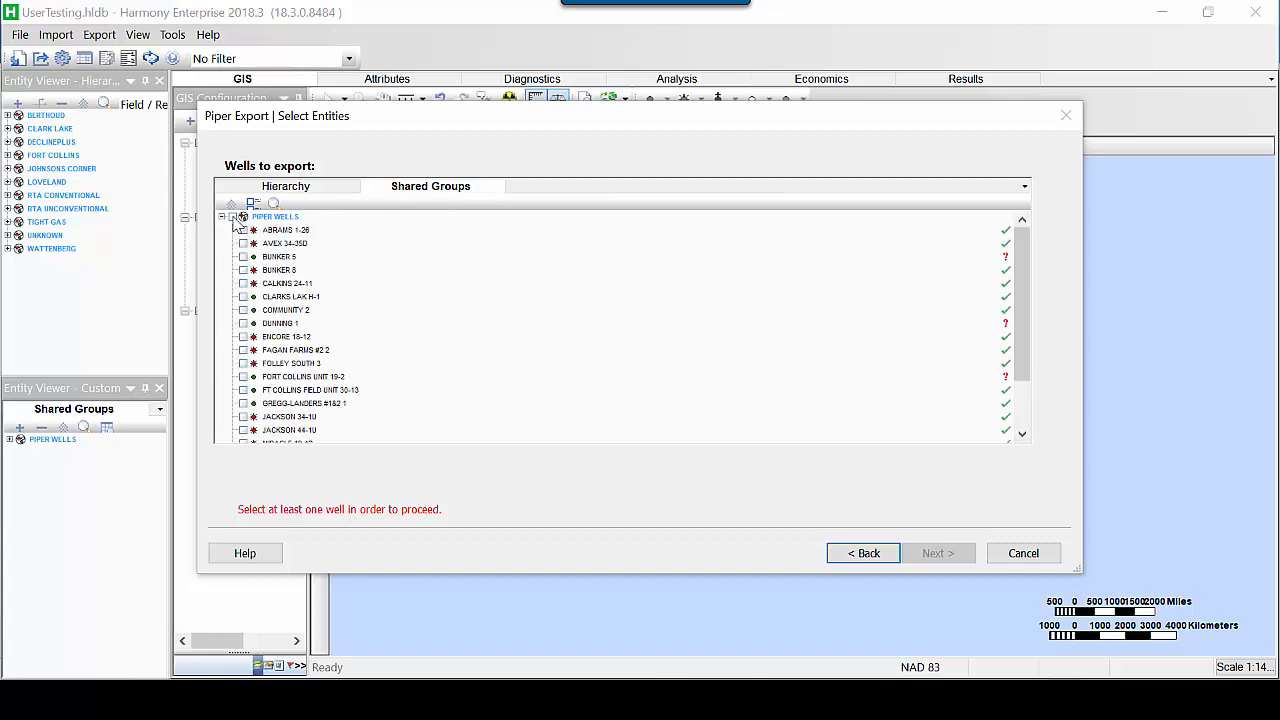
{"action": "left_click", "coordinate": [233, 218]}
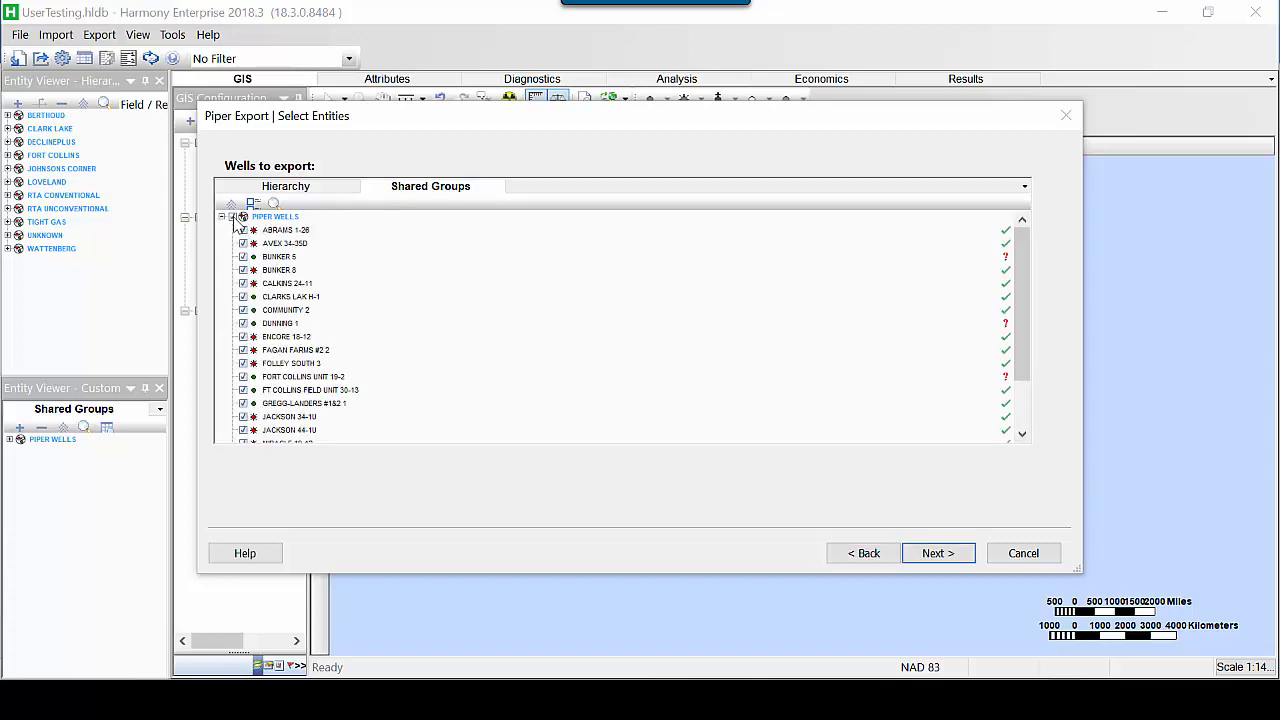
{"action": "left_click", "coordinate": [953, 561]}
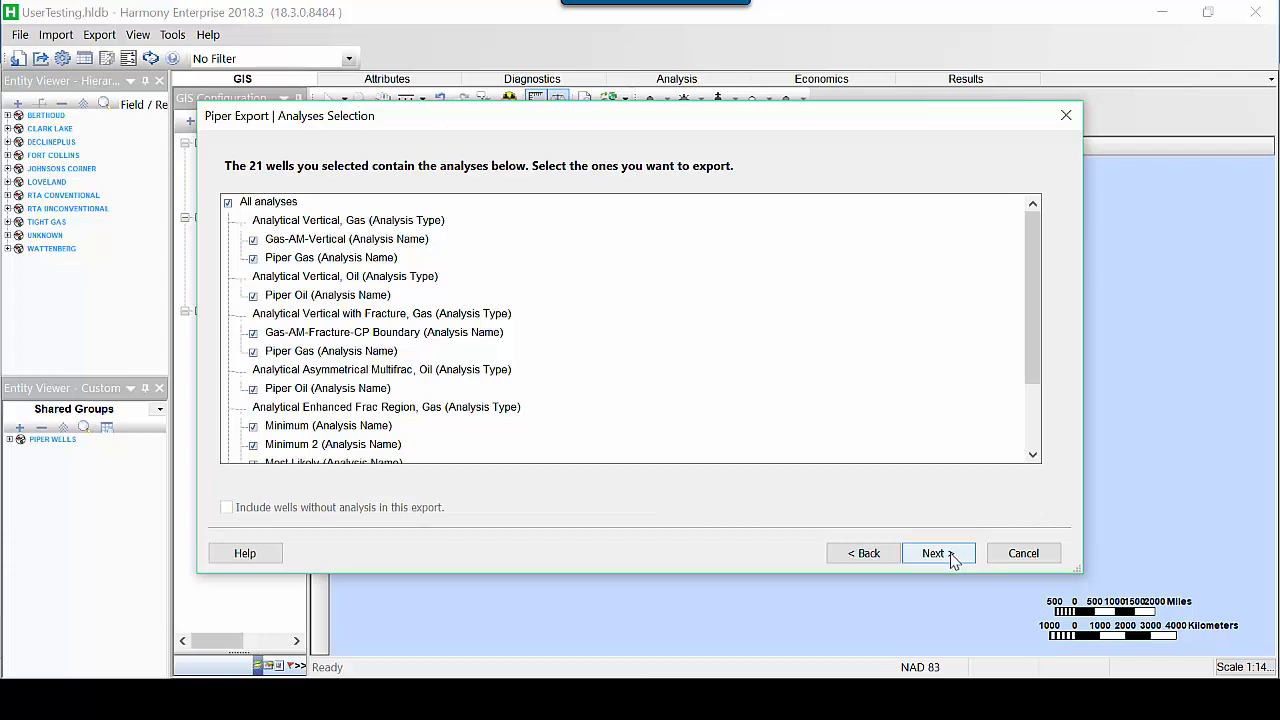
Exclude the Gas-AM-Vertical, Gas-AM-Fracture-CP Boundary, Minimum, Minimum 2, Most Likely and SRV Model analyses, and run the export.
{"action": "left_click", "coordinate": [254, 240]}
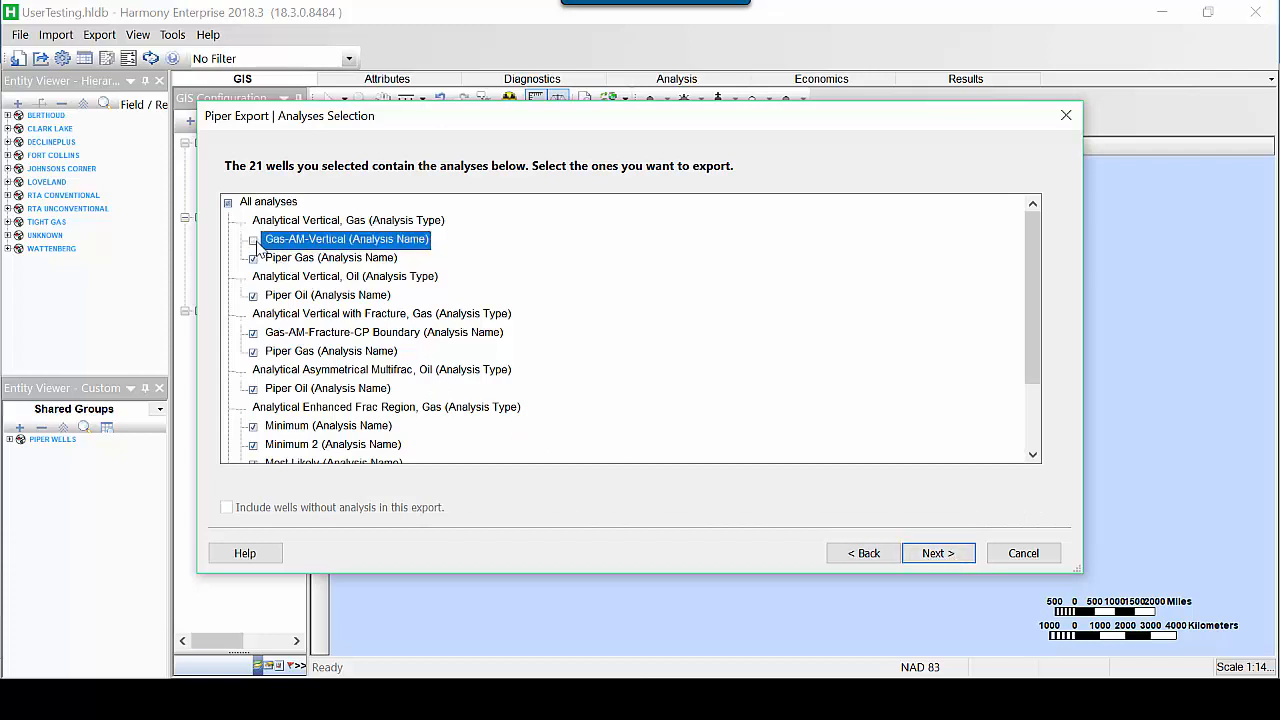
{"action": "left_click", "coordinate": [254, 333]}
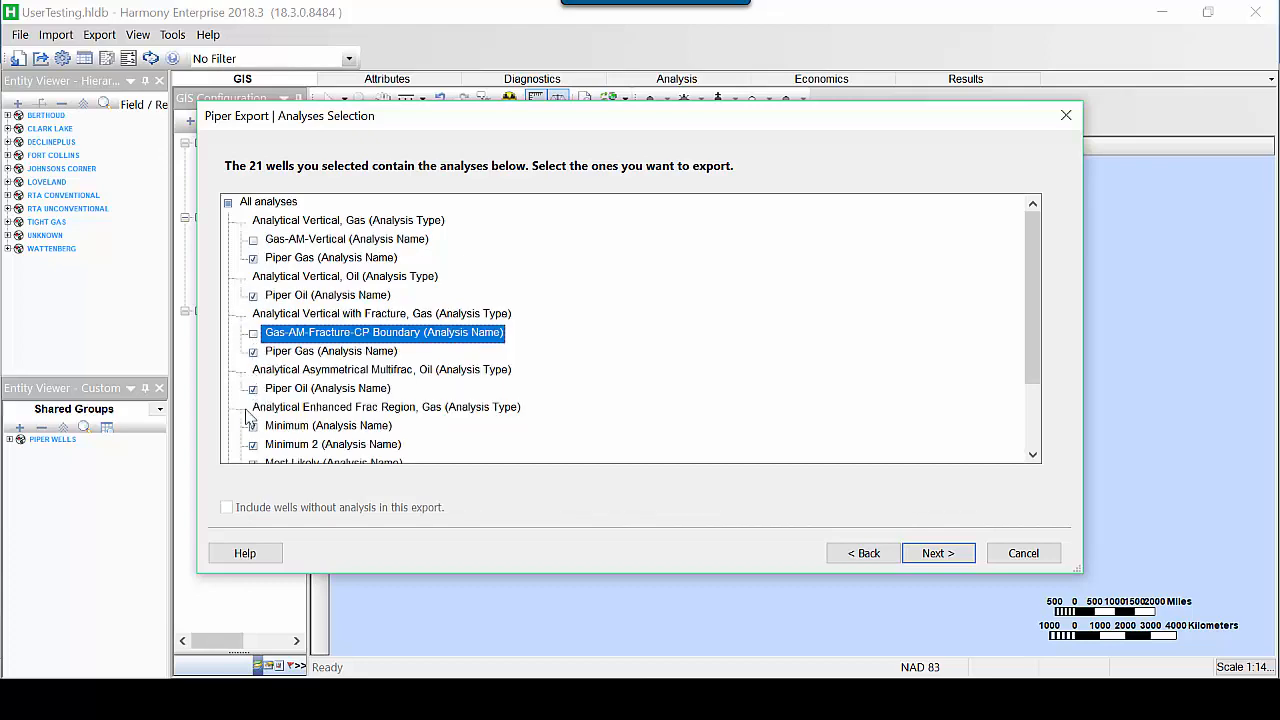
{"action": "left_click", "coordinate": [254, 426]}
{"action": "scroll", "coordinate": [254, 428], "scroll_direction": "down", "scroll_amount": 2}
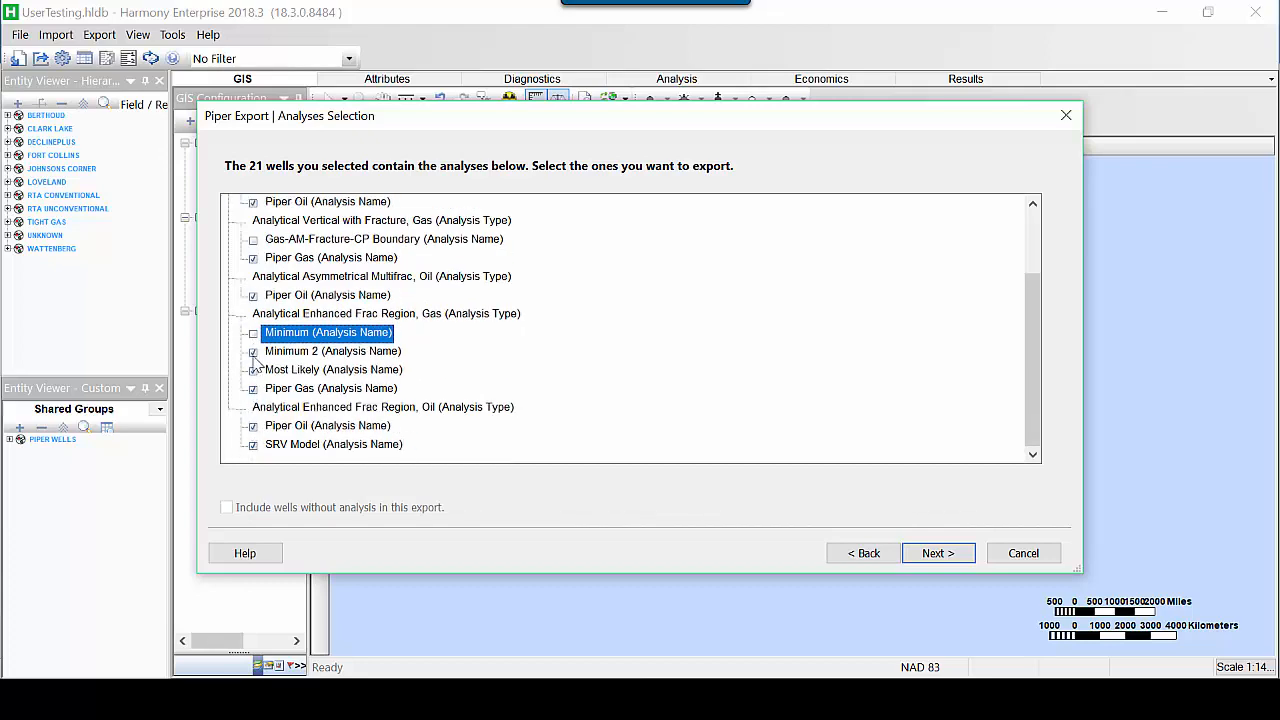
{"action": "left_click", "coordinate": [253, 352]}
{"action": "left_click", "coordinate": [253, 370]}
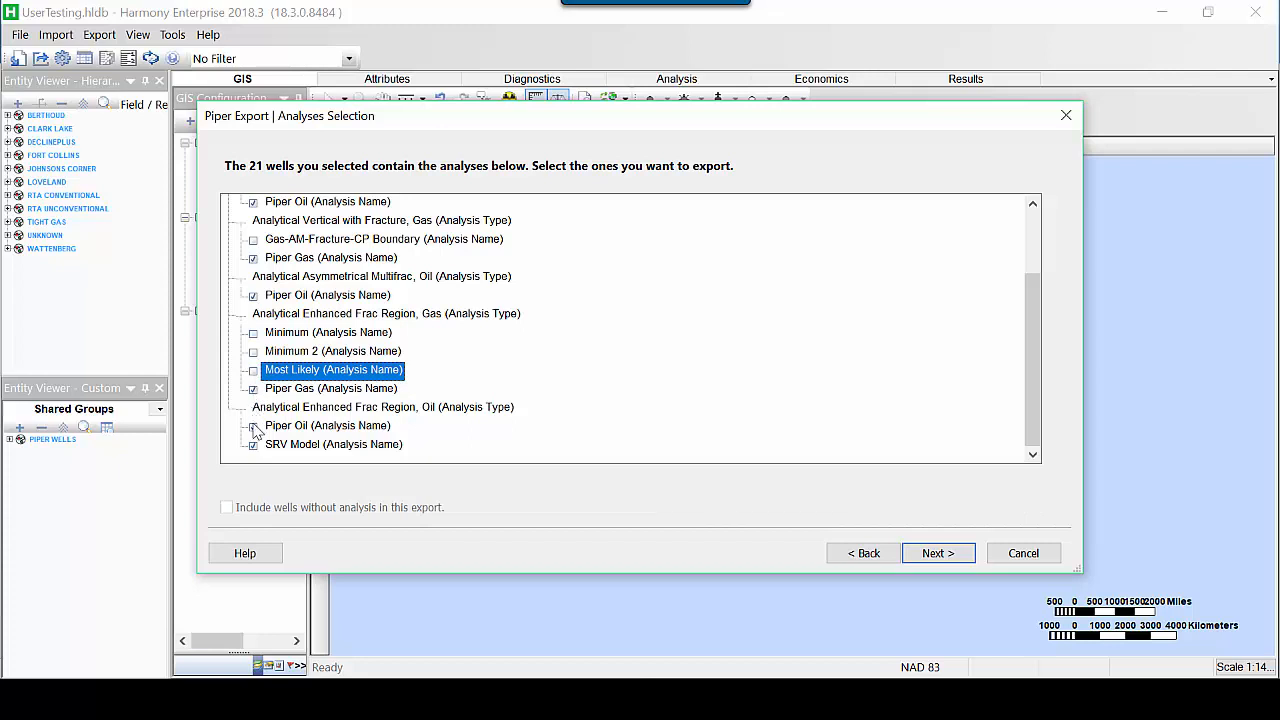
{"action": "left_click", "coordinate": [254, 445]}
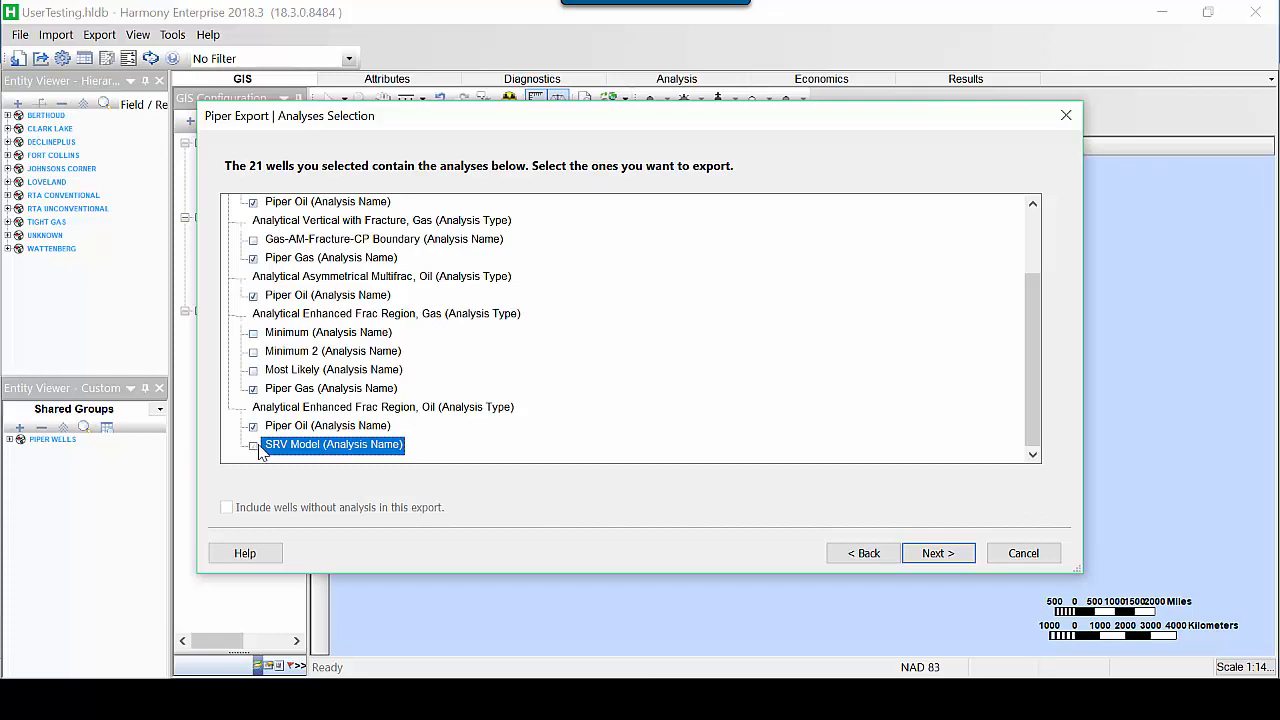
{"action": "left_click", "coordinate": [934, 553]}
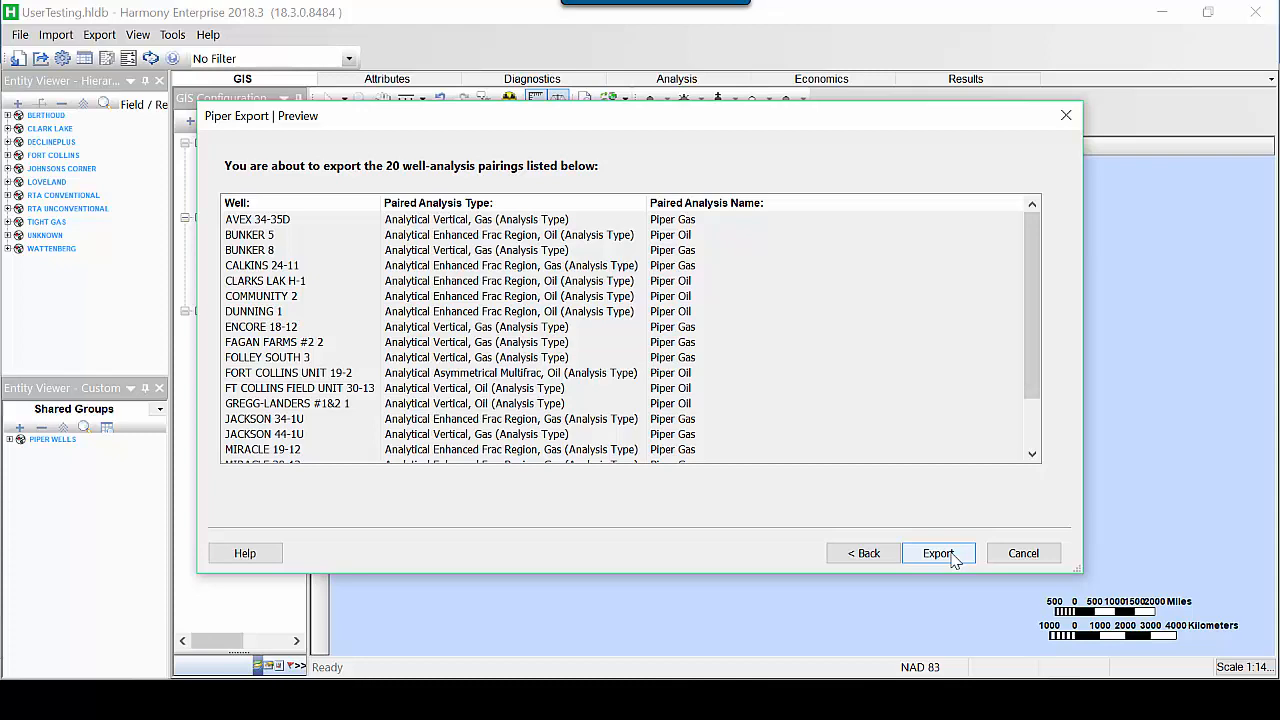
{"action": "left_click", "coordinate": [940, 553]}
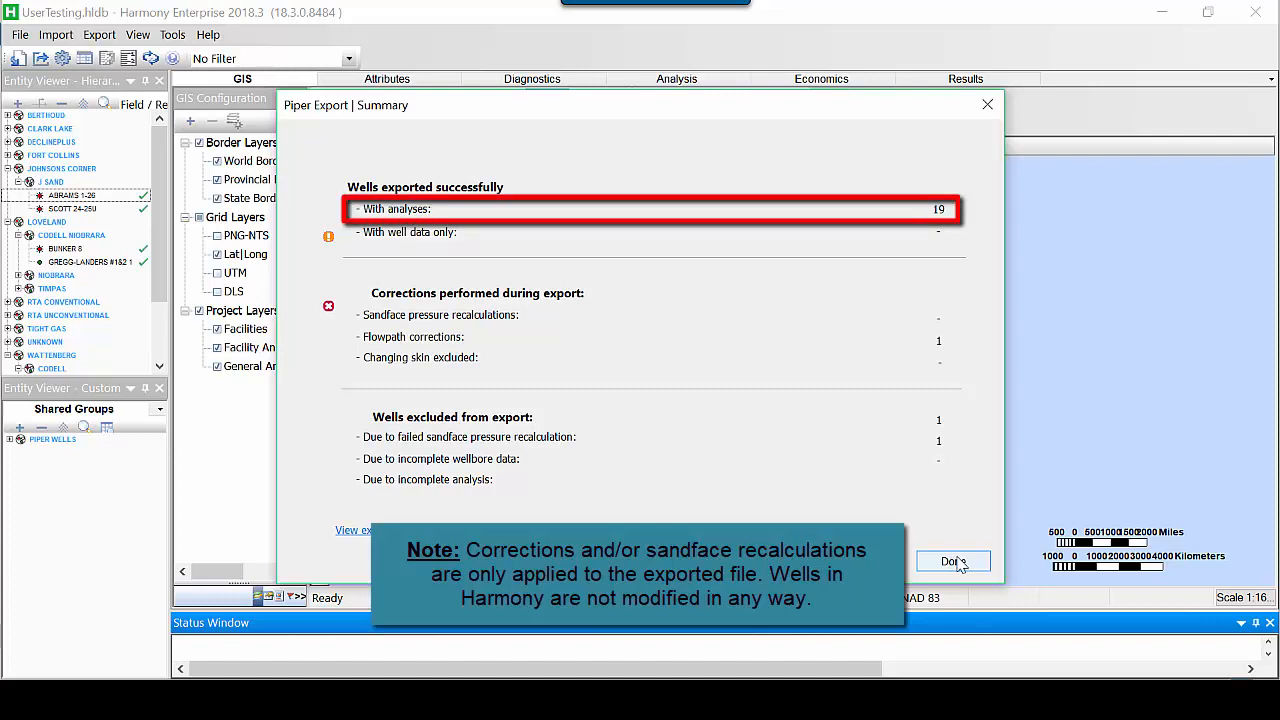
Read the export log file for details of modified or excluded wells, and close the export summary.
{"action": "left_click", "coordinate": [955, 557]}
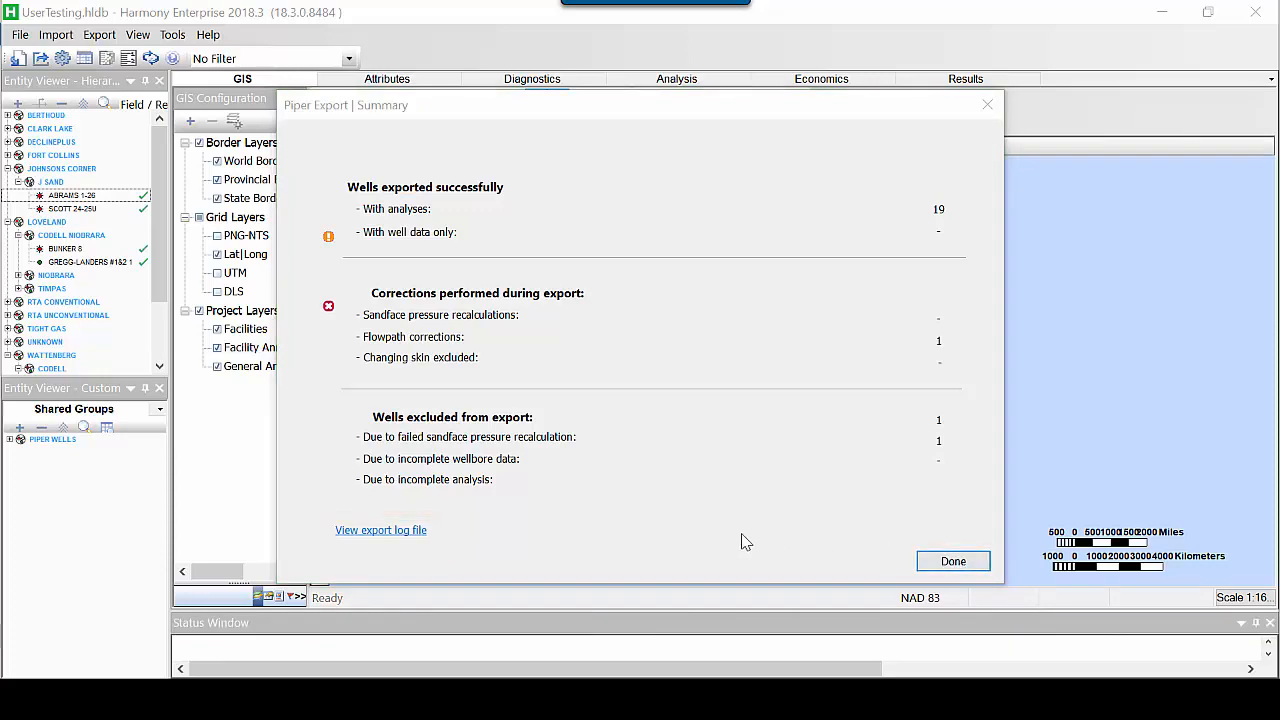
{"action": "left_click", "coordinate": [416, 531]}
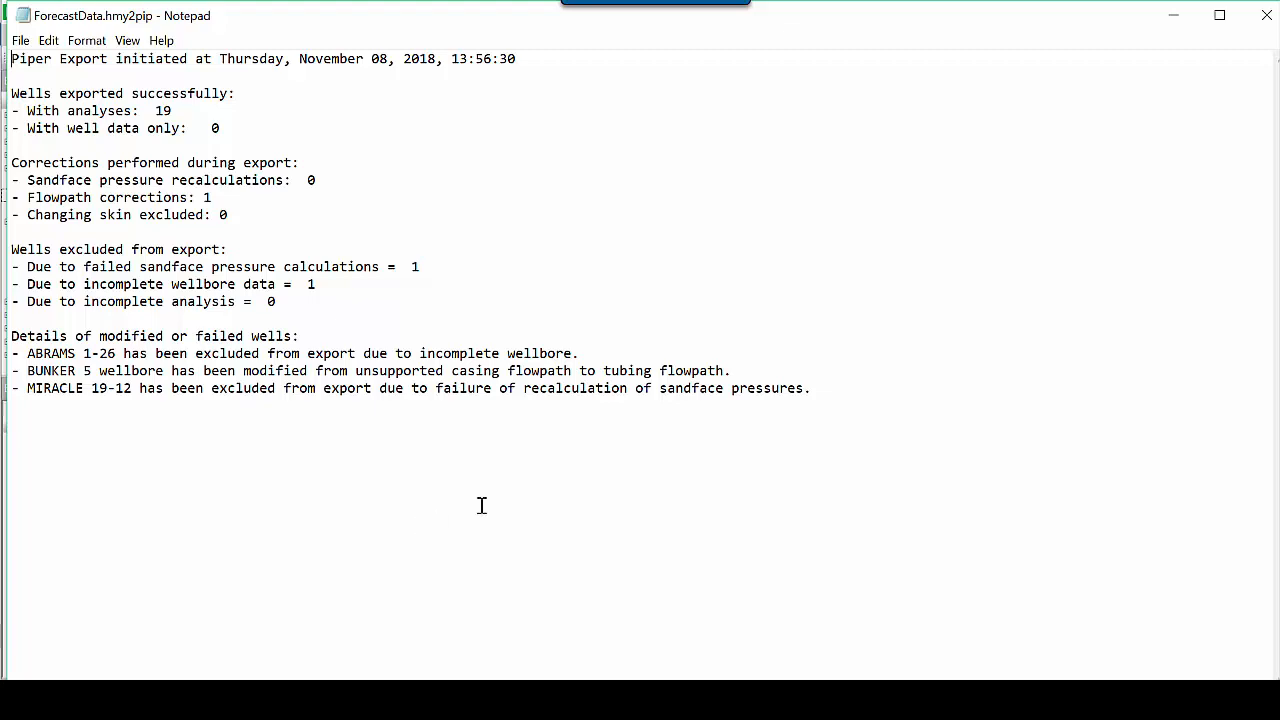
{"action": "left_click", "coordinate": [1265, 15]}
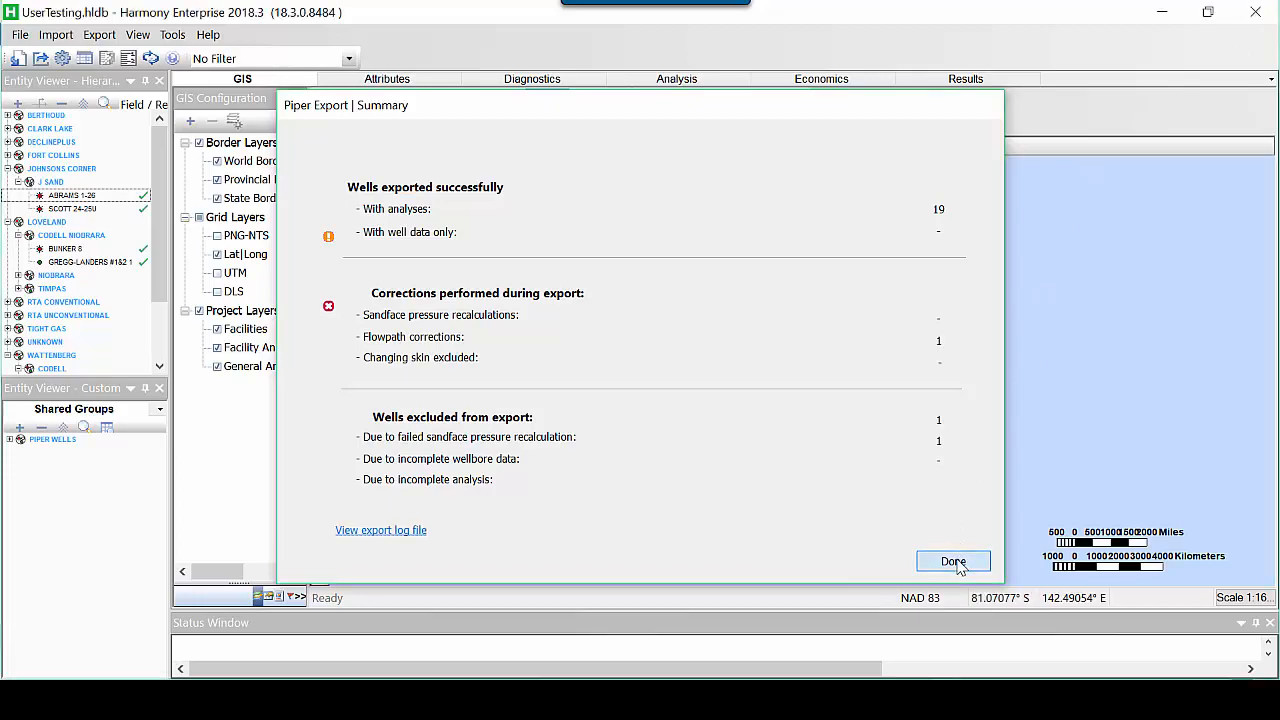
{"action": "left_click", "coordinate": [953, 561]}
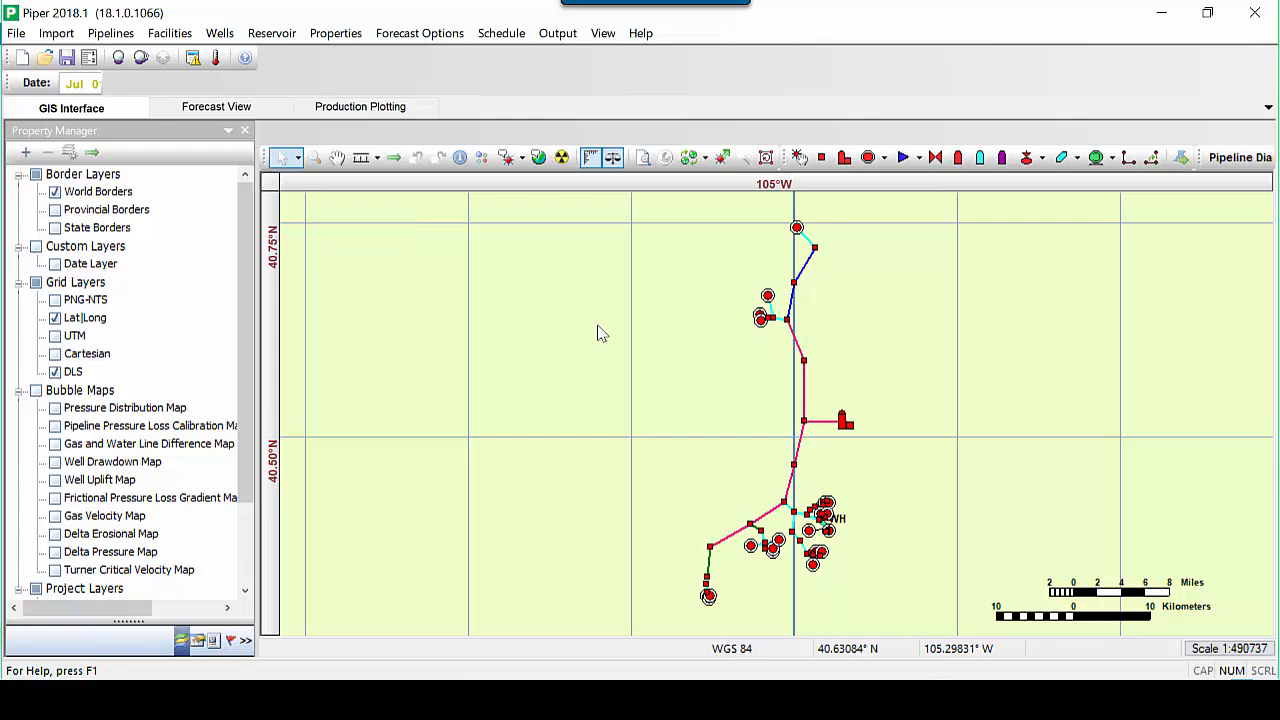
In Piper, import "Forecast.hmy2pip" from Harmony Enterprise and accept overwriting the existing well and reservoir data.
{"action": "left_click", "coordinate": [75, 36]}
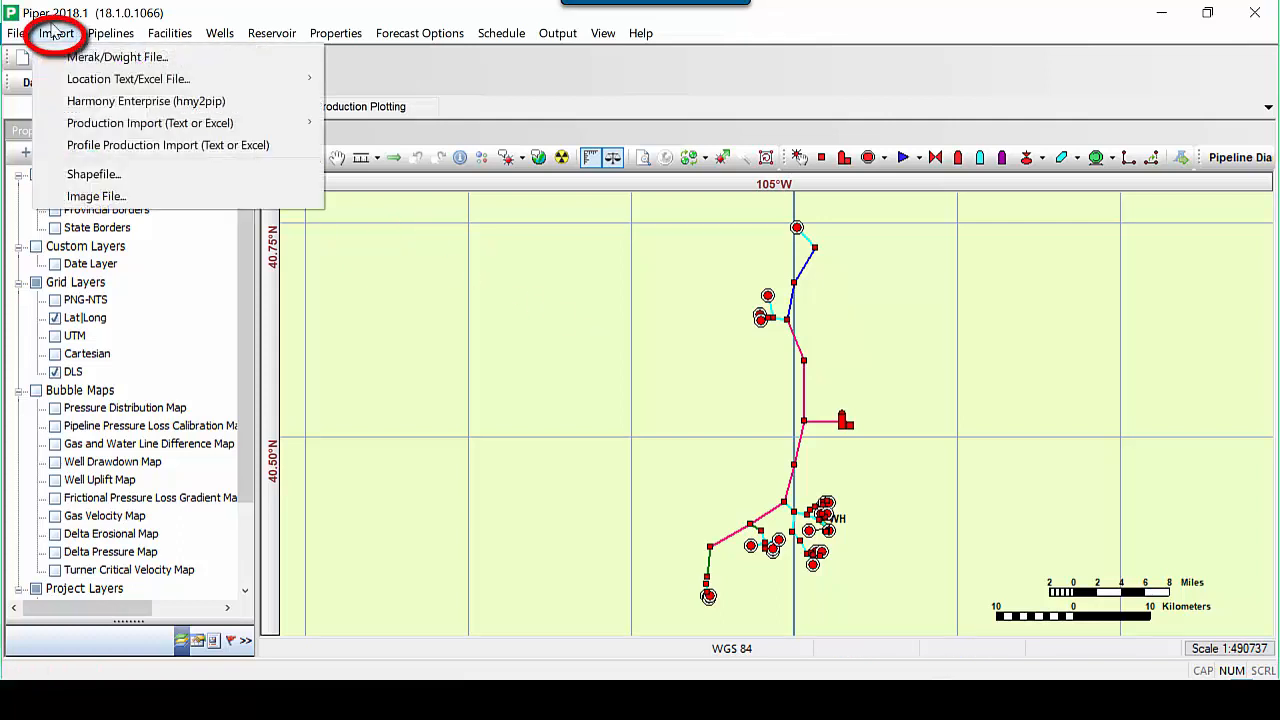
{"action": "left_click", "coordinate": [77, 101]}
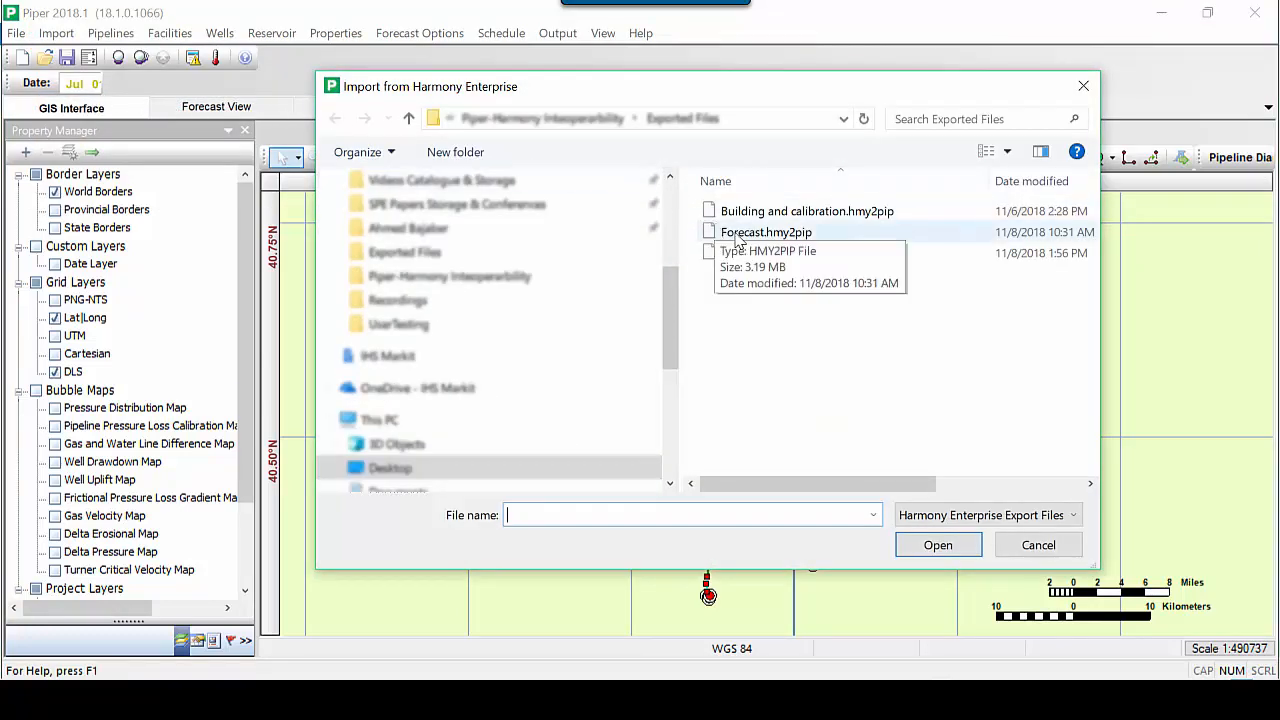
{"action": "left_click", "coordinate": [737, 238]}
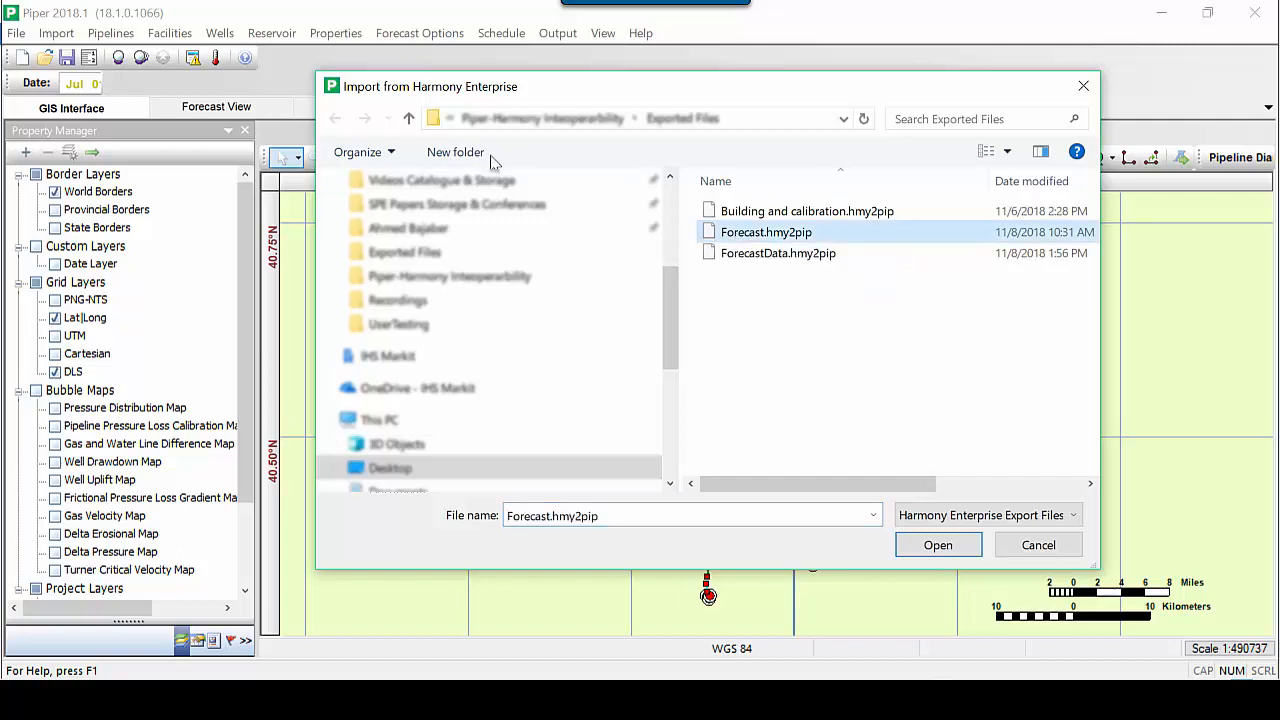
{"action": "left_click", "coordinate": [922, 548]}
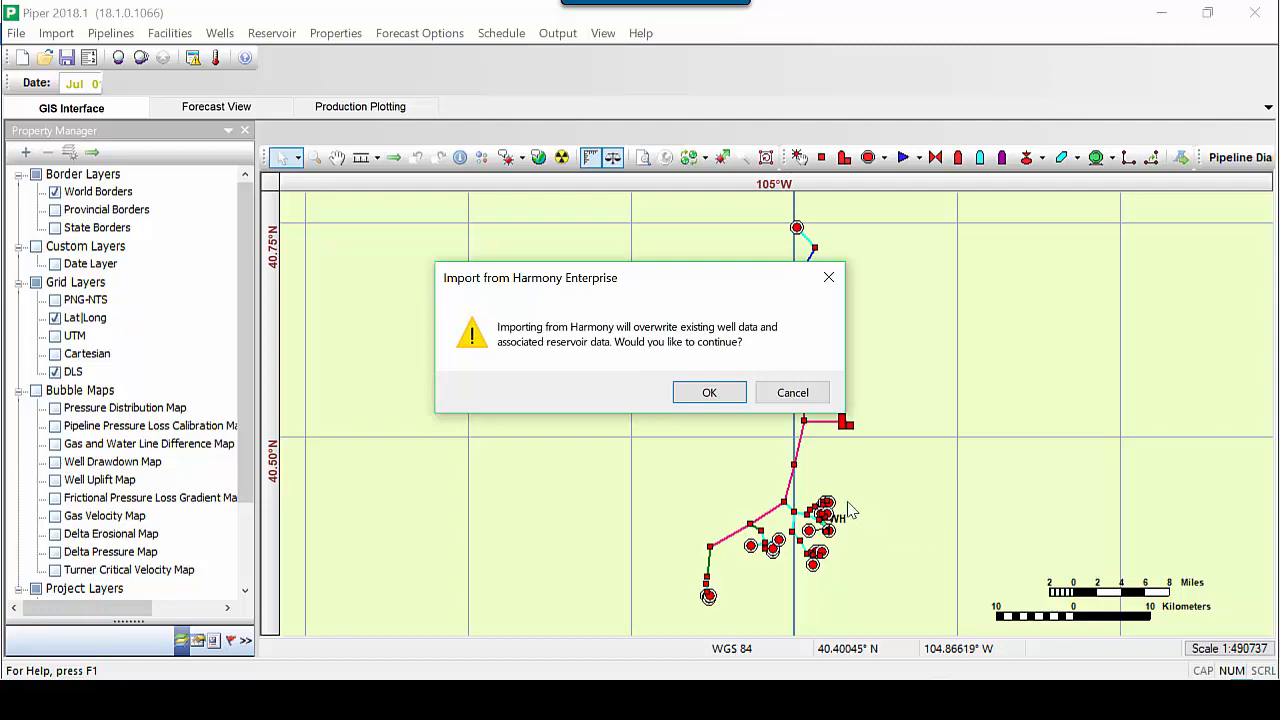
{"action": "key", "text": "Return"}
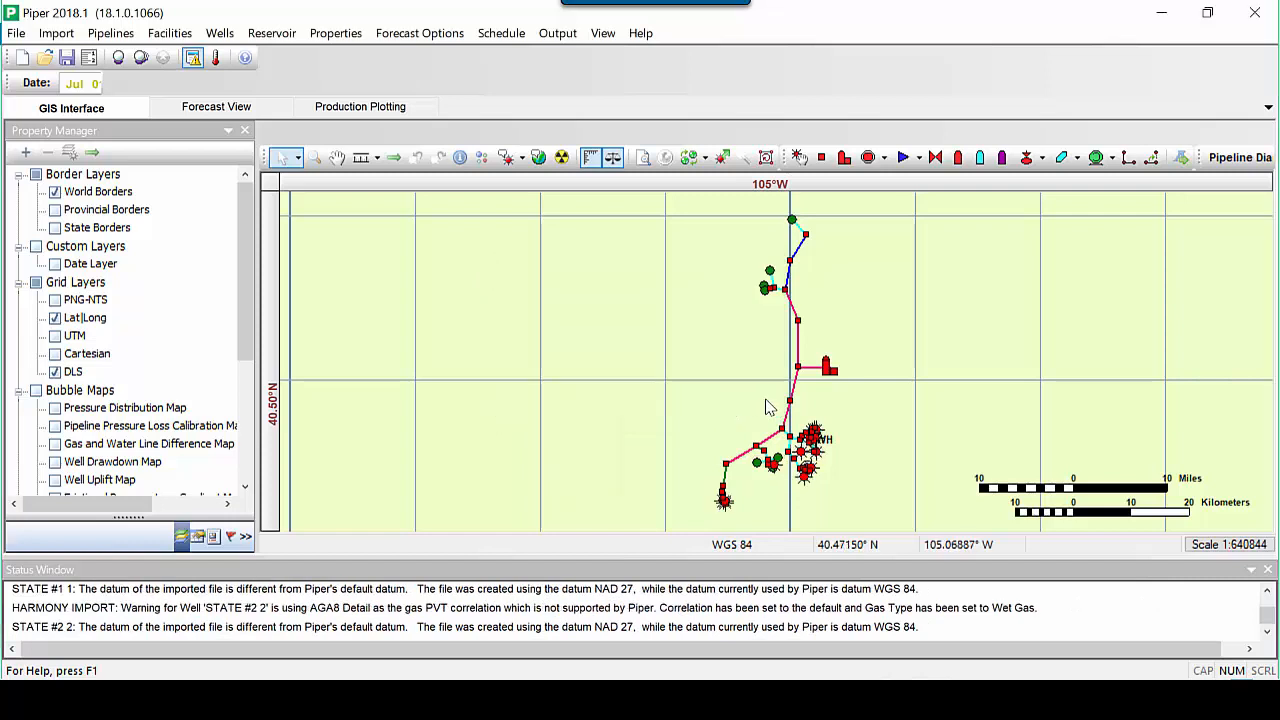
Open the Well Editor, maximize it, and examine the wells' deliverability types and active model types.
{"action": "mouse_move", "coordinate": [818, 453]}
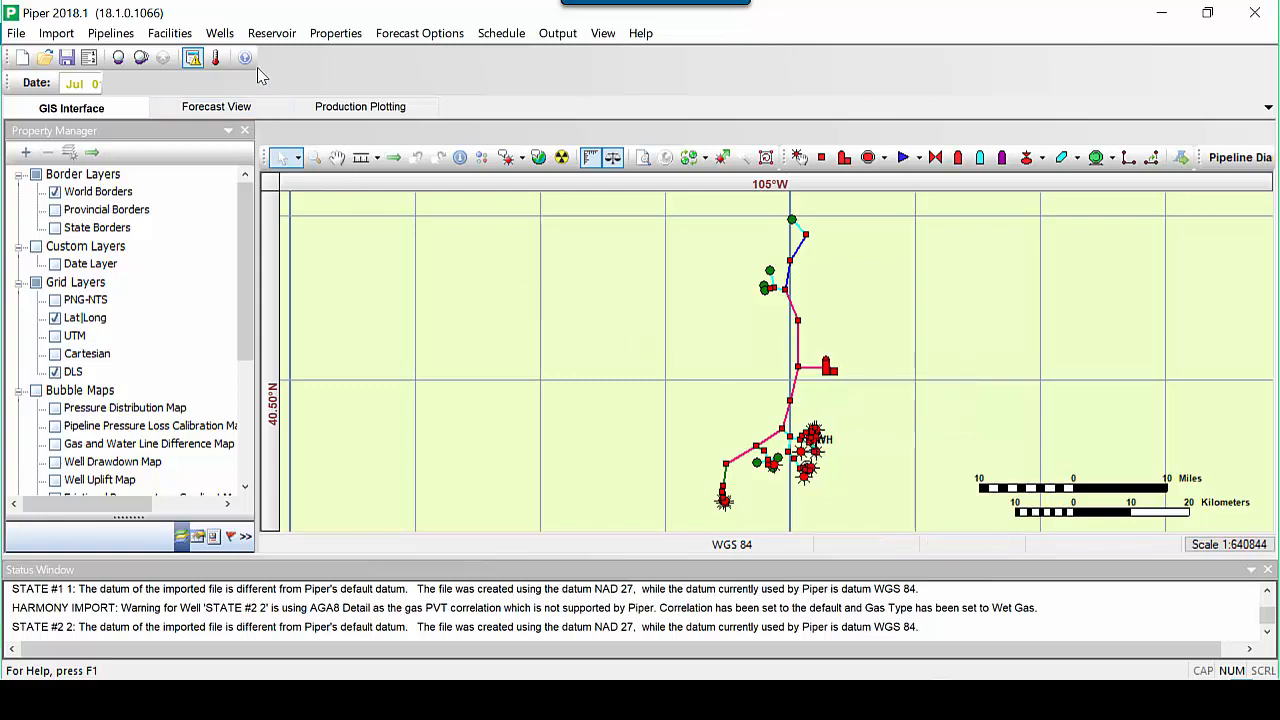
{"action": "left_click", "coordinate": [222, 34]}
{"action": "left_click", "coordinate": [240, 51]}
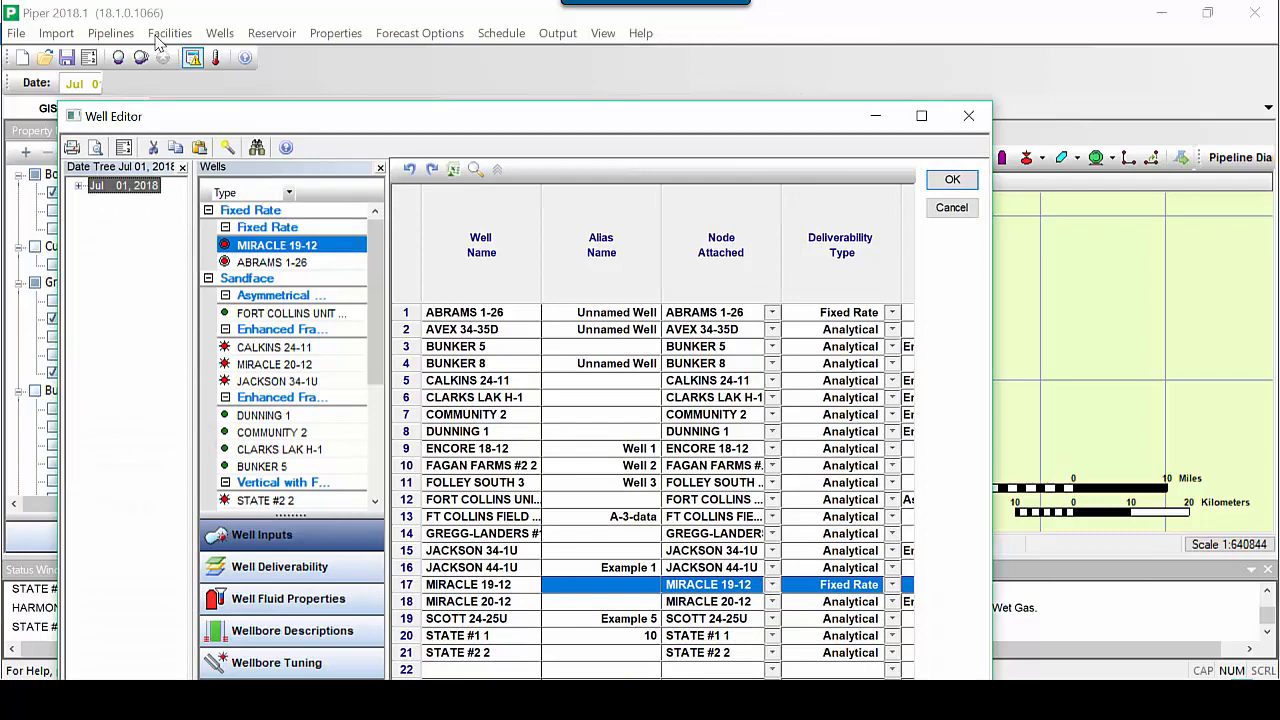
{"action": "left_click", "coordinate": [921, 116]}
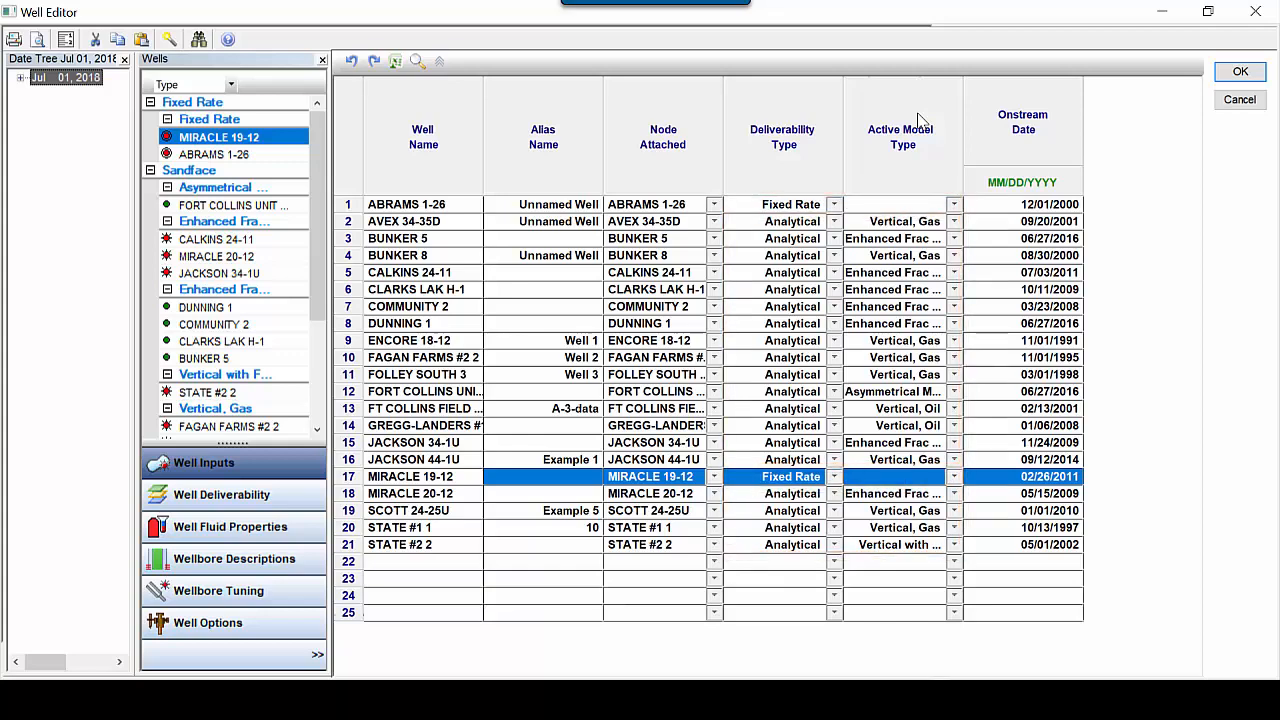
Review the fixed rates under Well Deliverability and the Enhanced Frac Region model parameters of MIRACLE 20-12 and JACKSON 34-1U.
{"action": "left_click", "coordinate": [318, 495]}
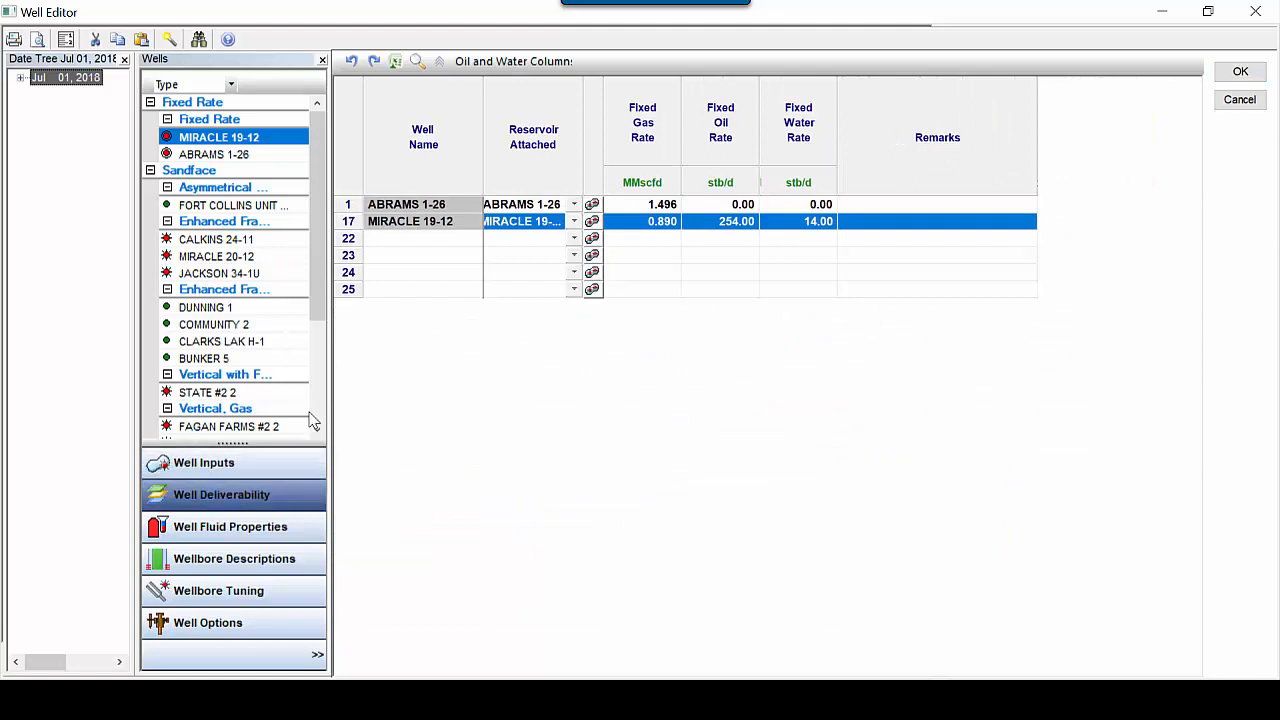
{"action": "left_click", "coordinate": [265, 257]}
{"action": "left_click", "coordinate": [262, 275]}
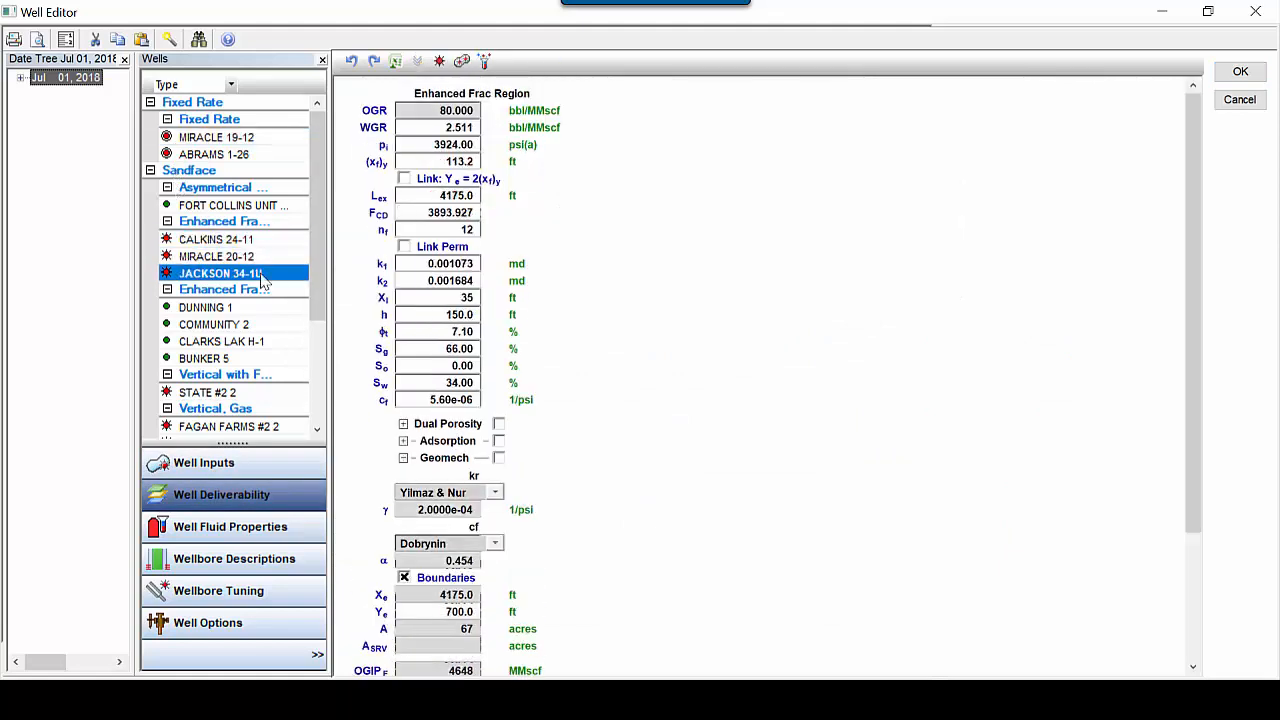